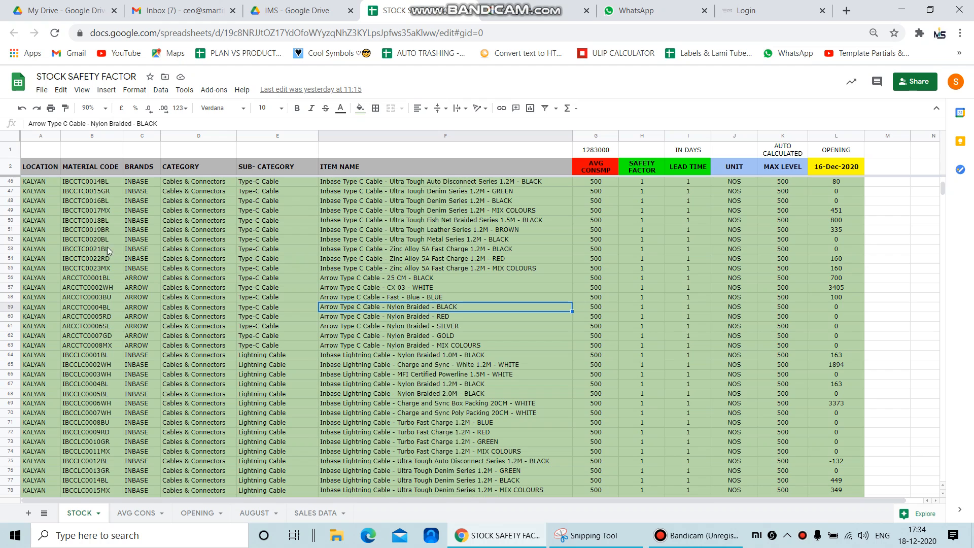
Examine the LOCATION column entries from the first stock row down to the last and back to the top
click(44, 201)
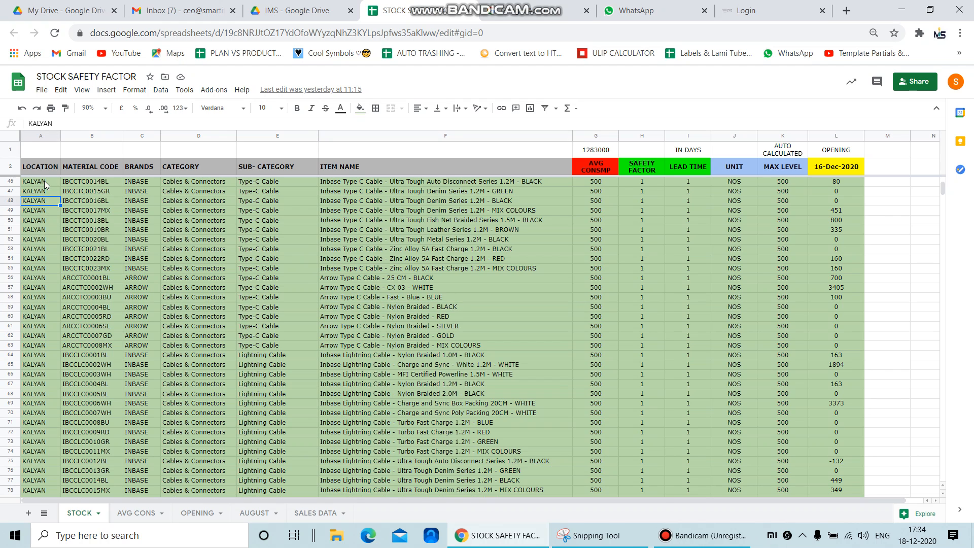
click(44, 181)
scroll(38, 221, up, 9)
click(39, 221)
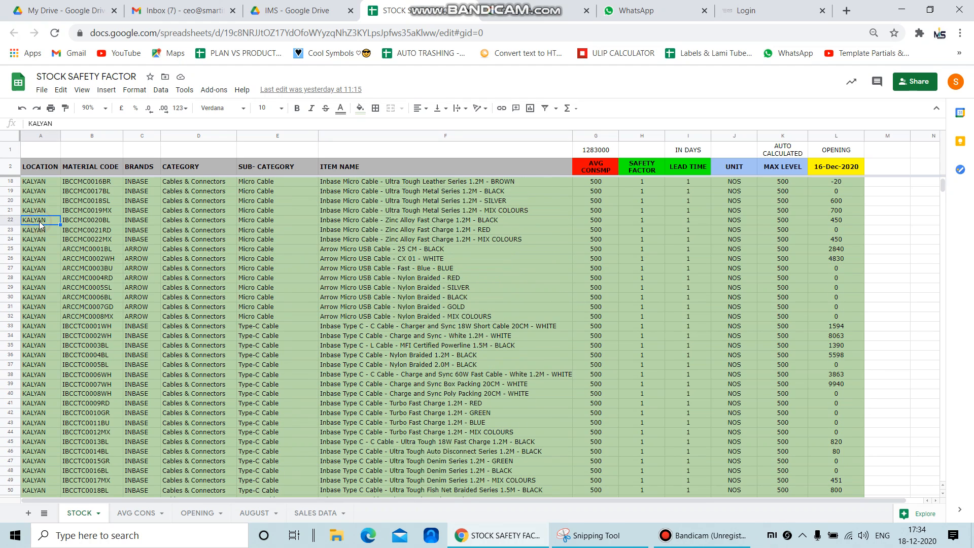
key(Up)
key(Up)
key(Up)
key(Up)
key(Up)
key(Up)
key(Up)
key(Up)
key(Up)
key(Up)
key(Up)
key(Up)
key(Up)
key(Up)
key(Up)
key(Up)
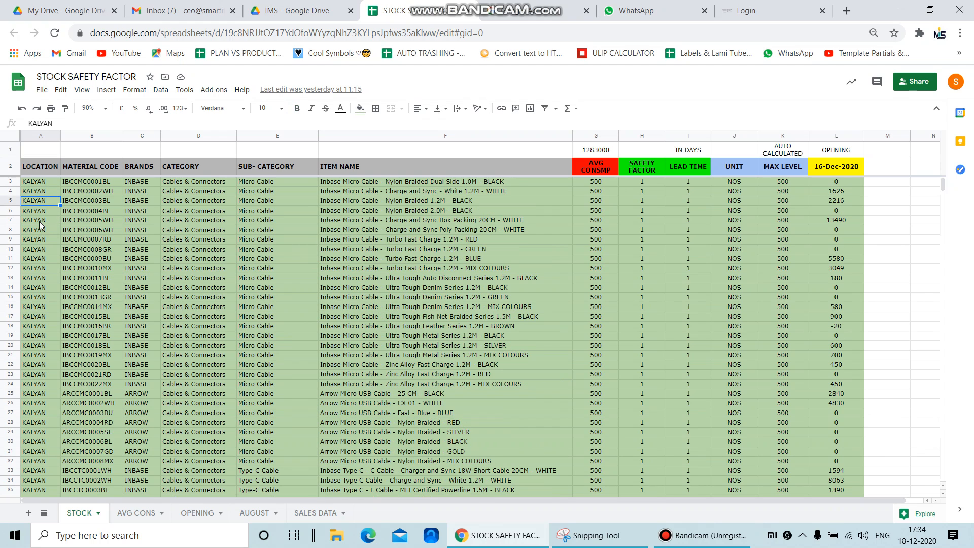
key(Down)
key(Down)
key(Down)
key(Down)
key(Down)
key(Down)
key(Down)
key(Down)
key(Down)
key(Down)
key(Down)
key(Down)
key(Down)
key(Down)
key(Down)
key(Down)
key(Down)
key(Down)
key(Down)
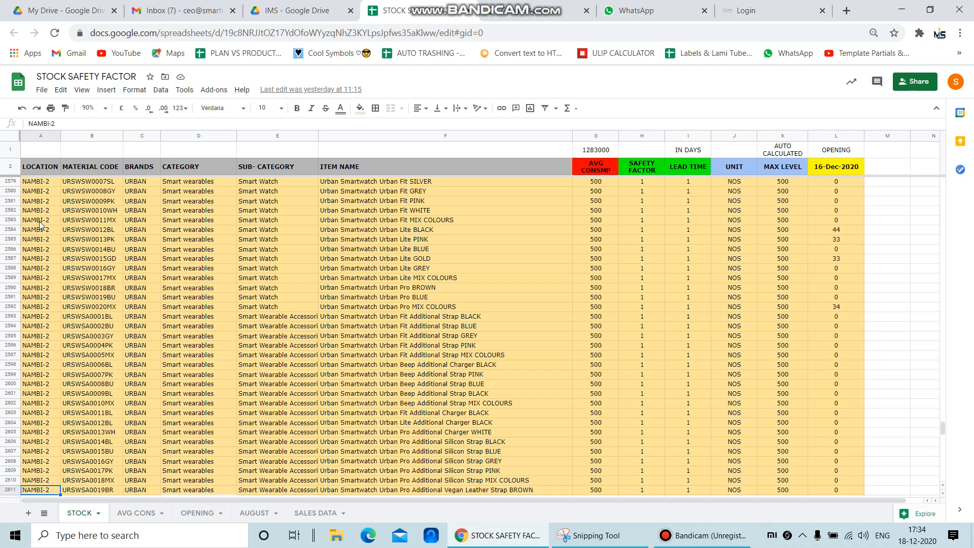
key(ctrl+Down)
key(Up)
key(Up)
key(Up)
key(Up)
key(Up)
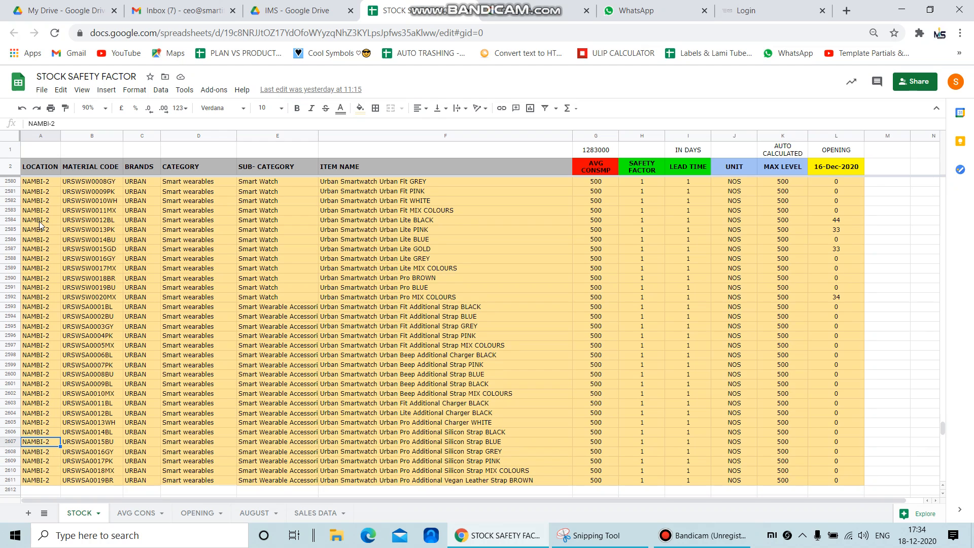
key(ctrl+Up)
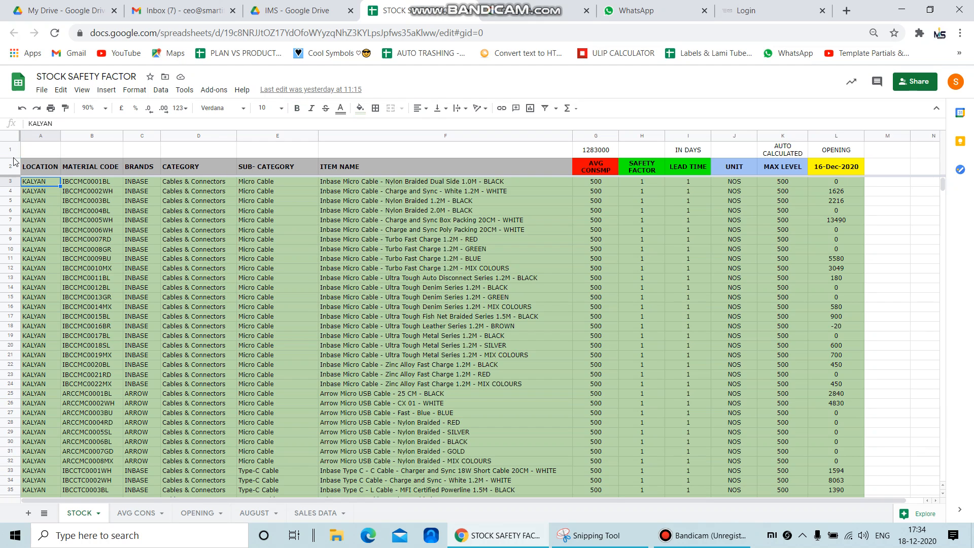
Add filters to header row 2 and filter the LOCATION column to show only ARCADE items
click(11, 166)
click(544, 108)
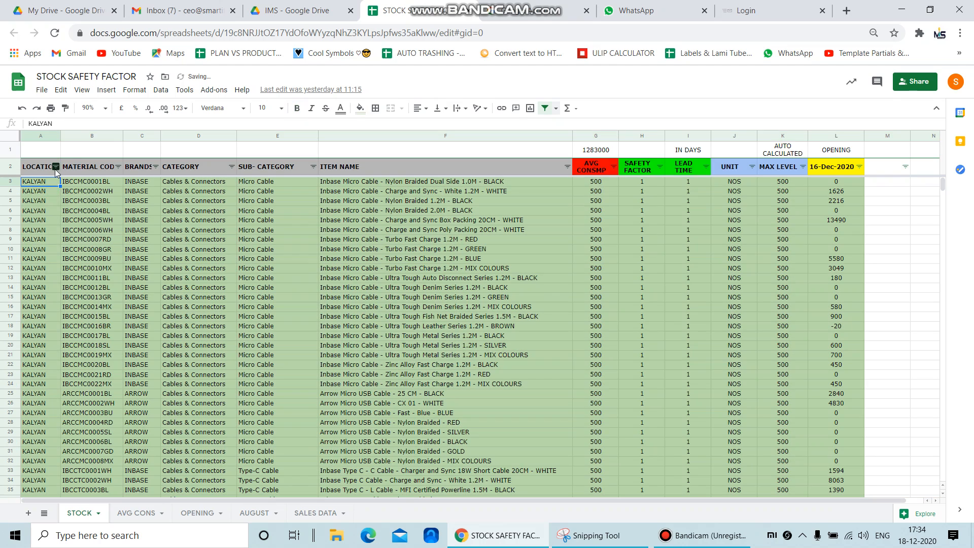
click(55, 167)
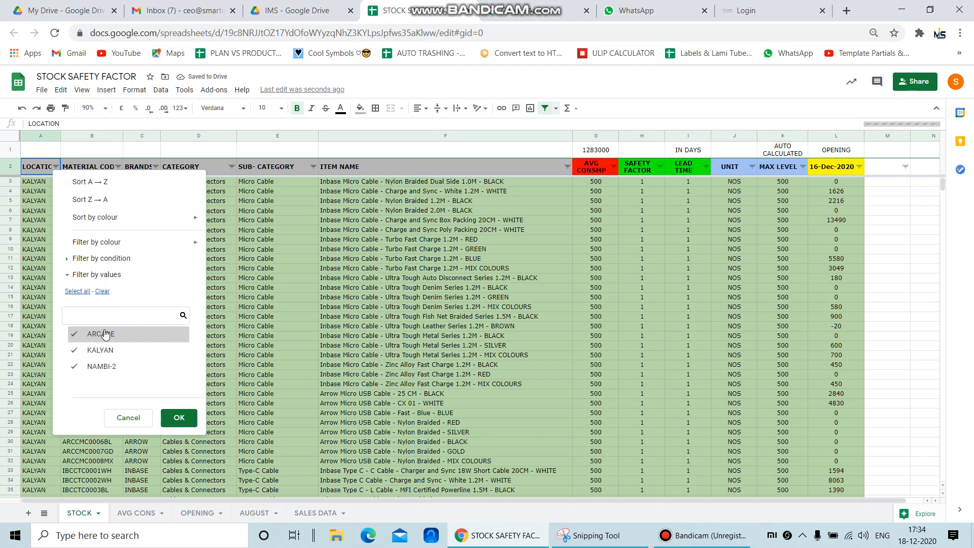
click(102, 291)
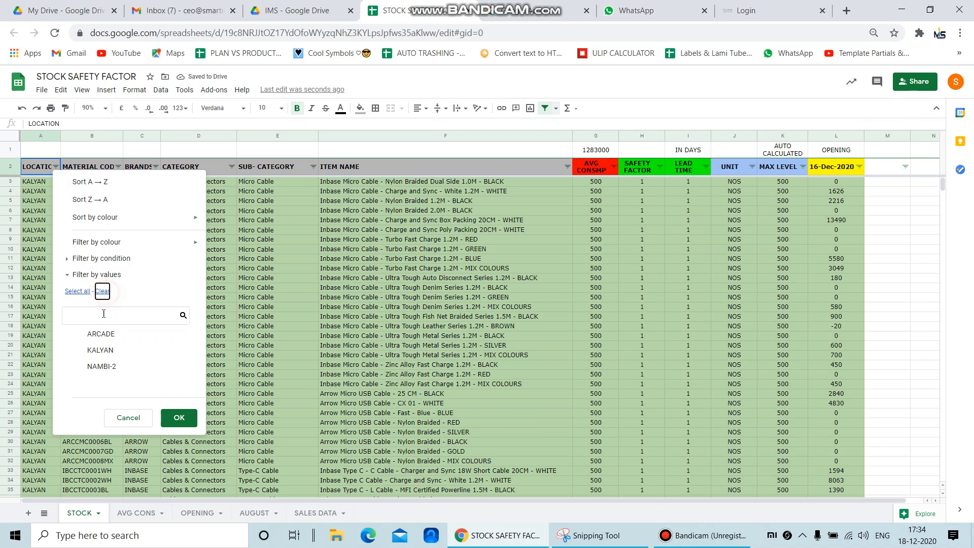
click(102, 333)
click(179, 417)
scroll(276, 337, down, 5)
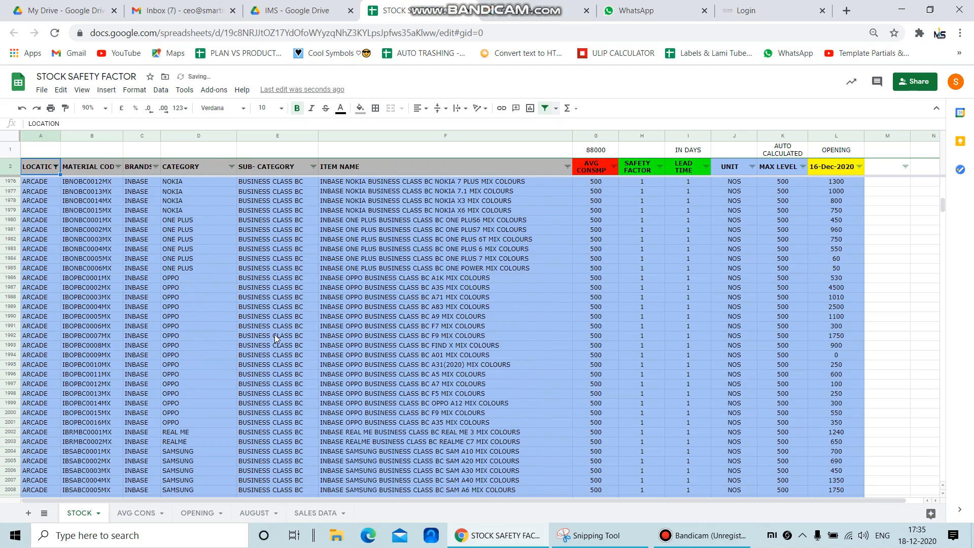
scroll(276, 337, up, 5)
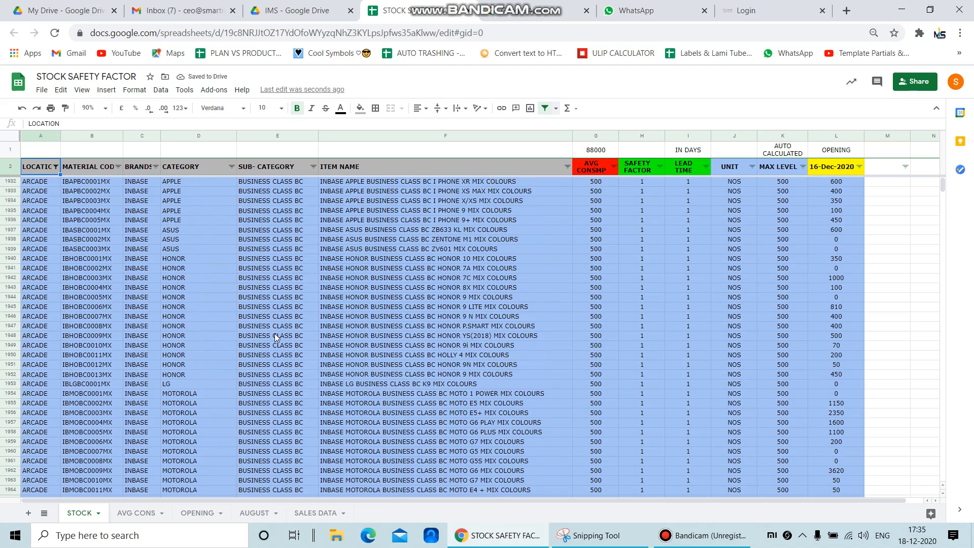
Reset the LOCATION filter to include all locations
click(55, 167)
click(77, 291)
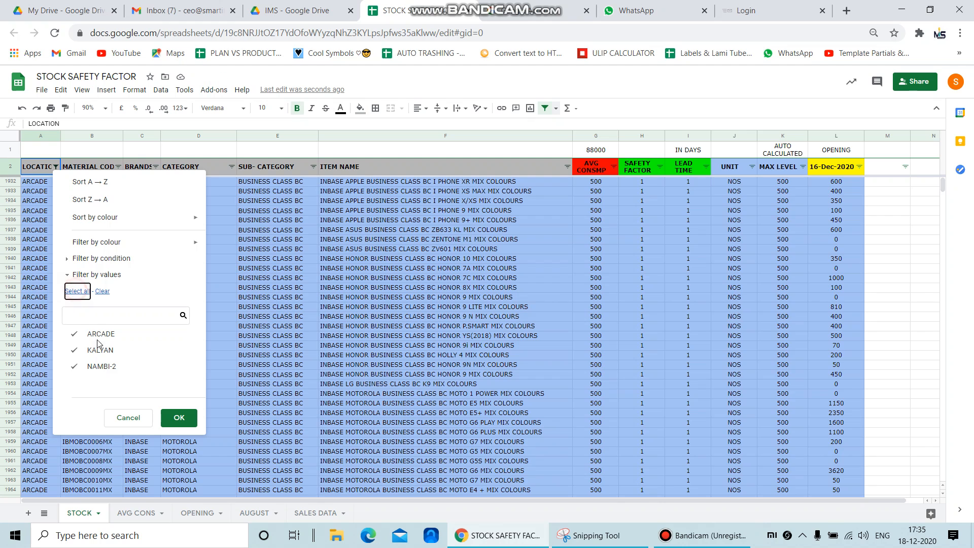
click(179, 421)
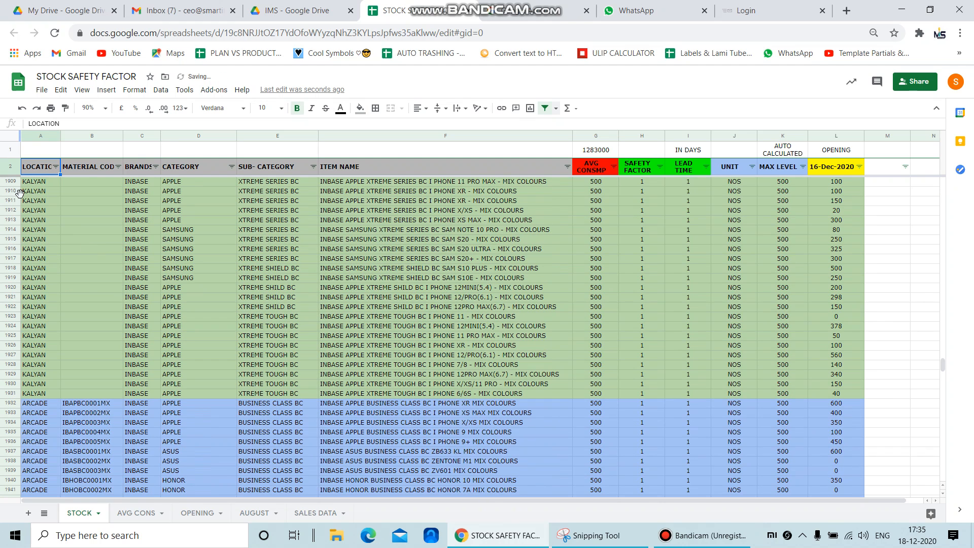
Examine the location, material code, brand, category, sub-category, item name and average consumption cells around rows 1911 to 1935
click(38, 201)
click(107, 336)
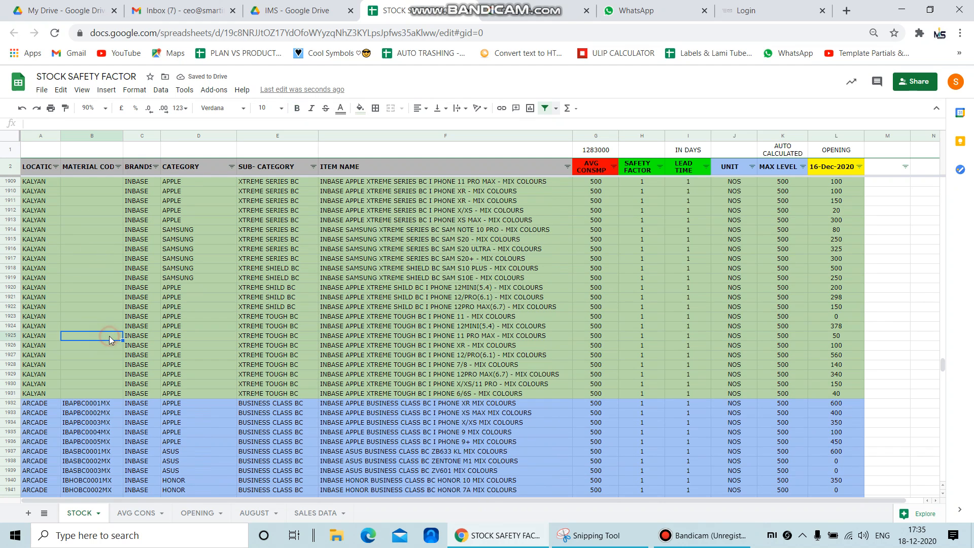
click(103, 432)
click(147, 297)
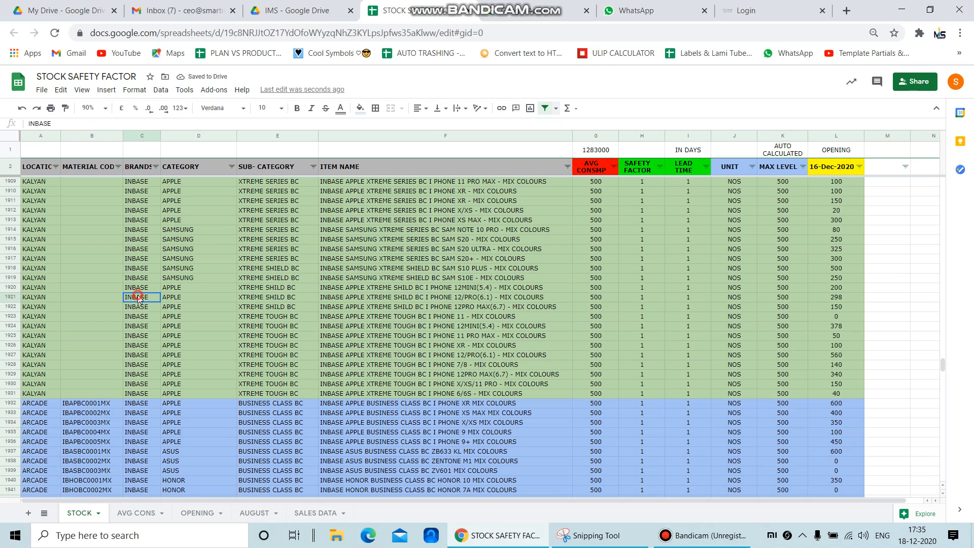
click(181, 306)
click(260, 298)
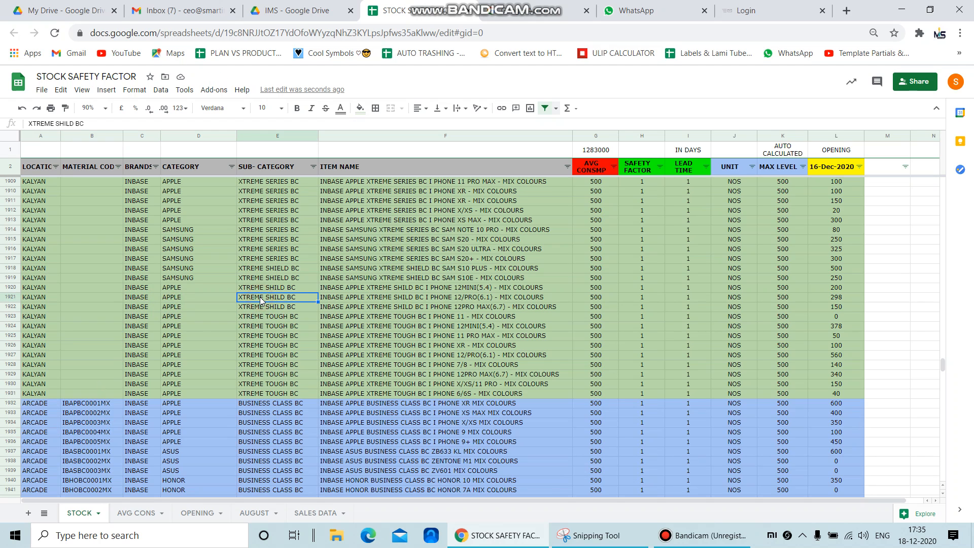
click(409, 308)
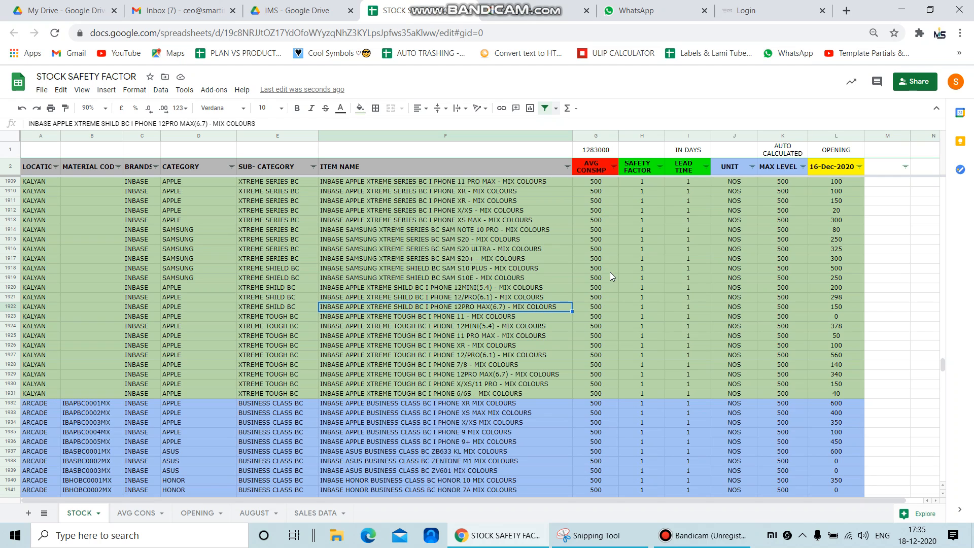
click(594, 308)
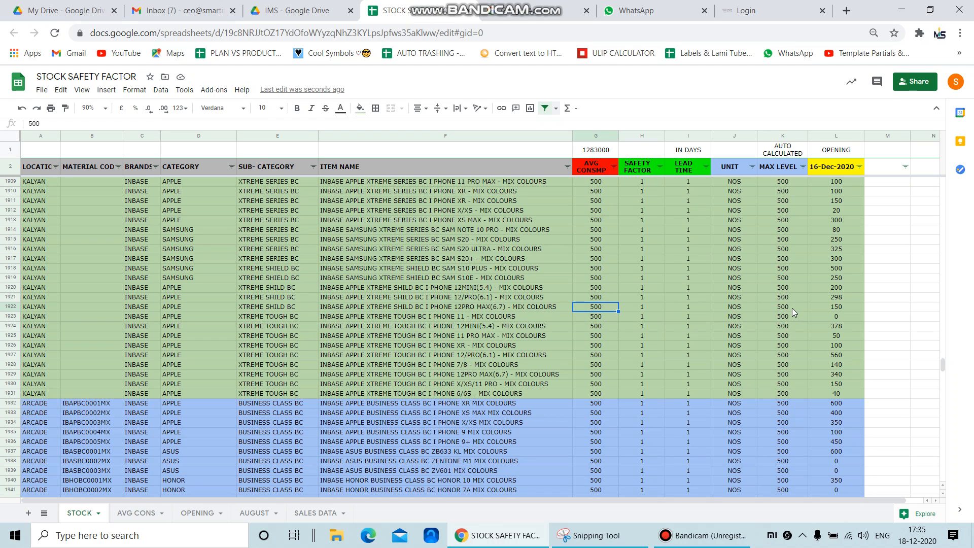
Set the safety factor in row 1922 to 2 and check that row's maximum level
click(644, 308)
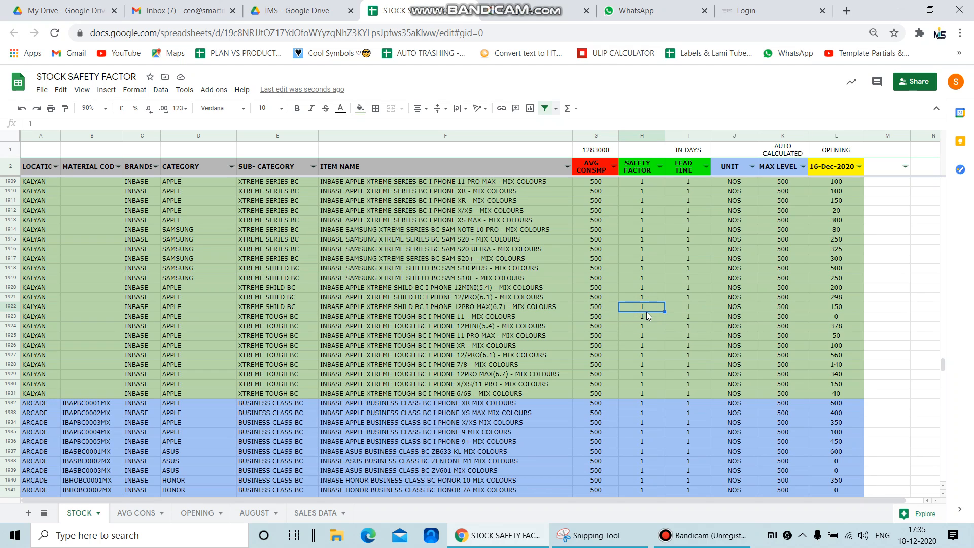
text(2)
key(Tab)
key(Tab)
key(Tab)
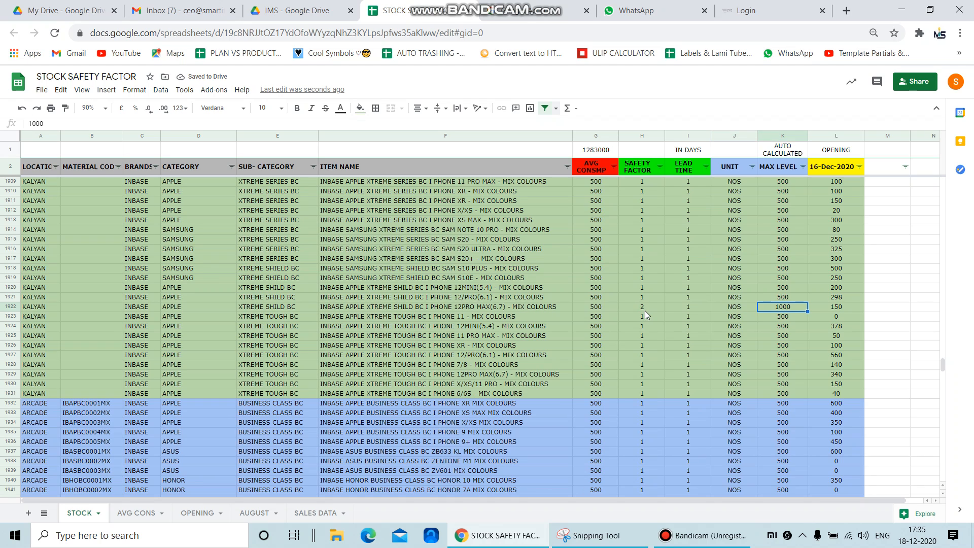
Change the safety factor in row 1922 to 0.25
key(Left)
key(Left)
key(Left)
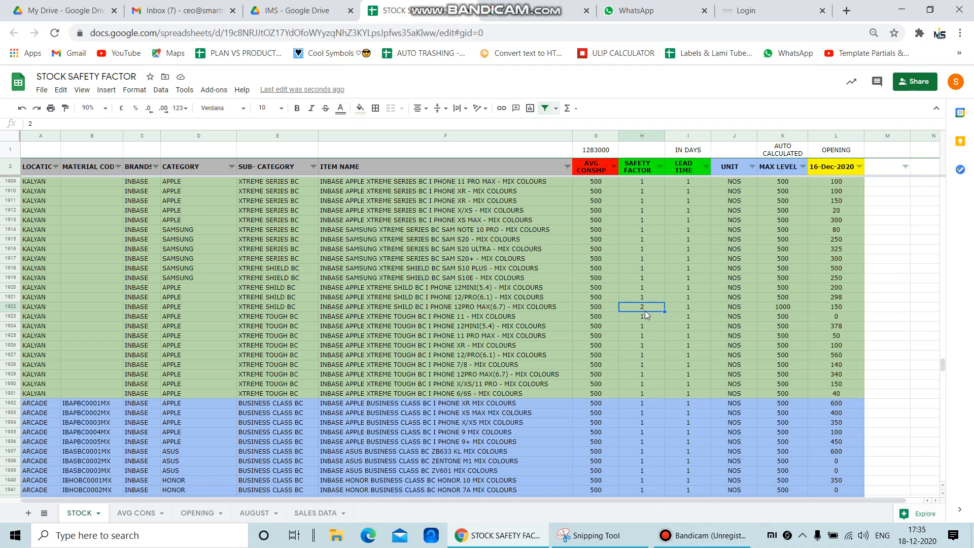
key(Left)
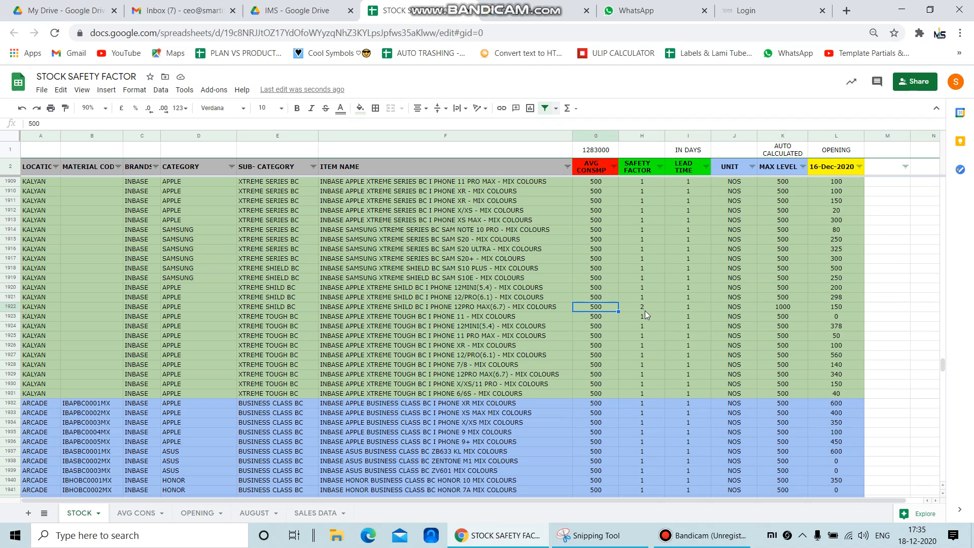
key(Right)
text(.25)
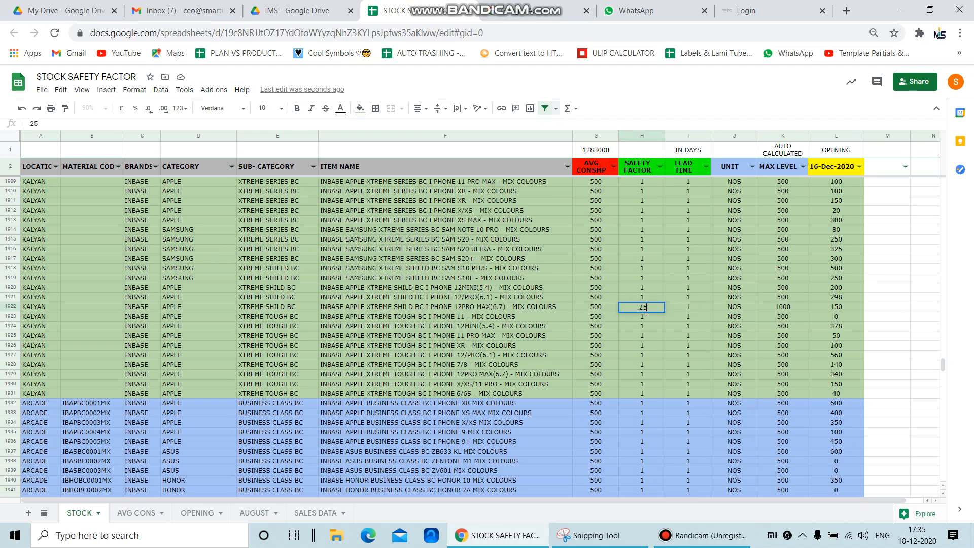
key(Return)
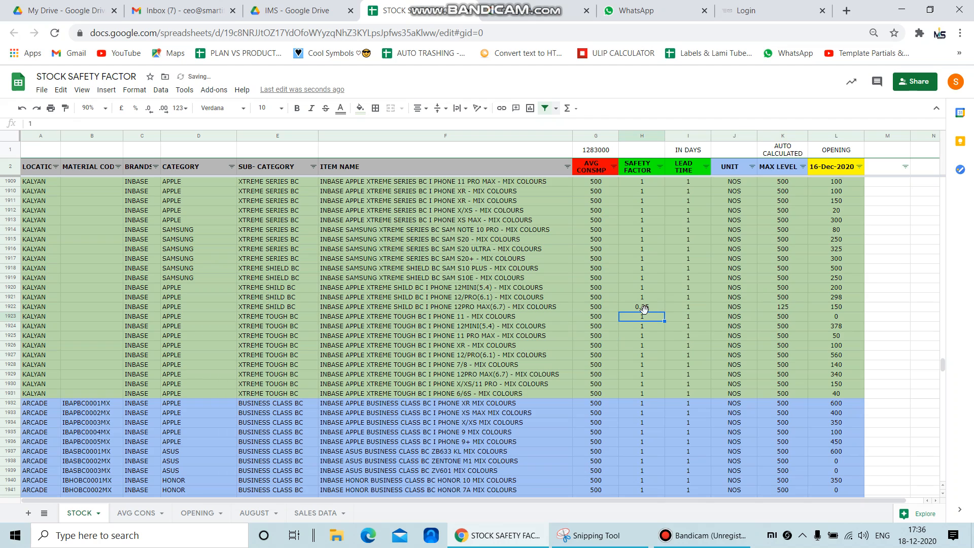
Set the safety factor in row 1922 back to 1
click(643, 308)
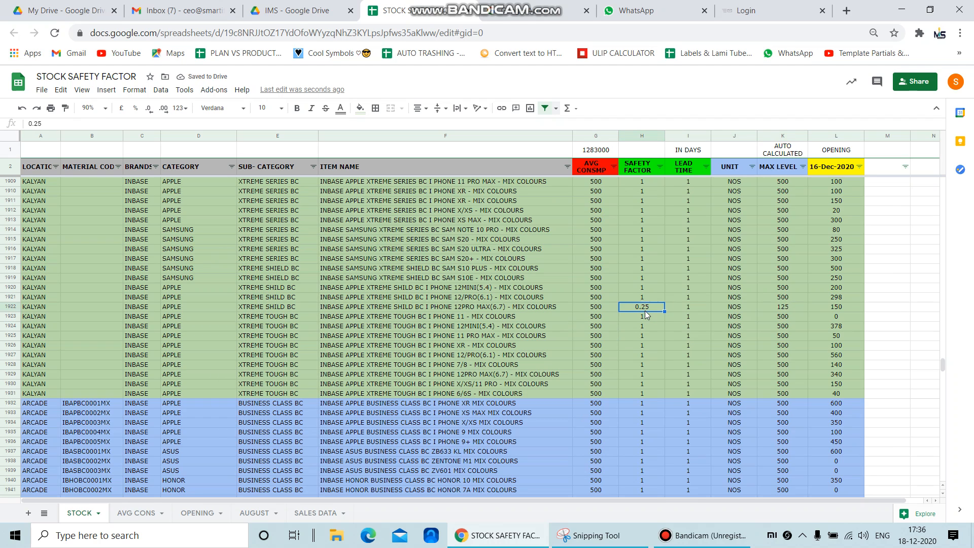
text(1)
key(Tab)
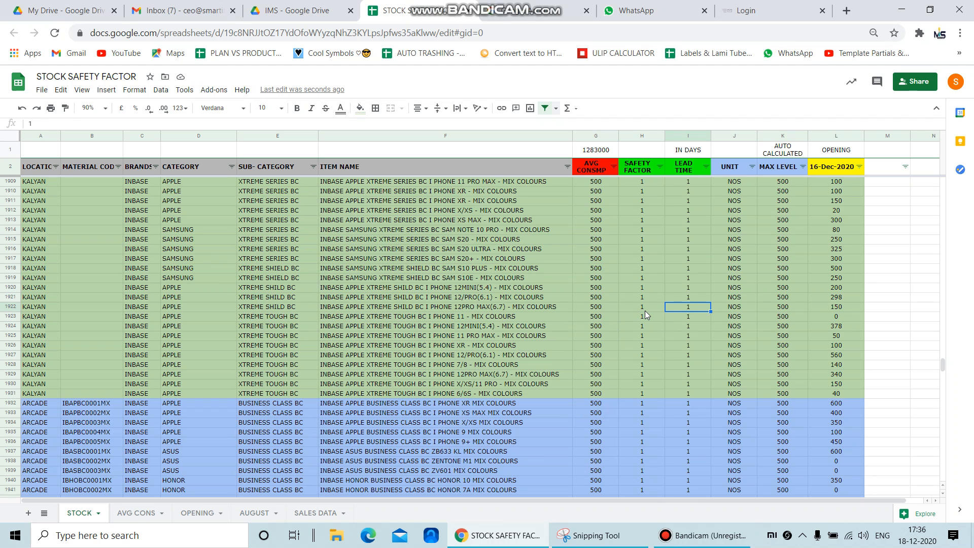
Inspect the array formula in the first data cell of the MAX LEVEL column, K3
key(Right)
key(Right)
key(Up)
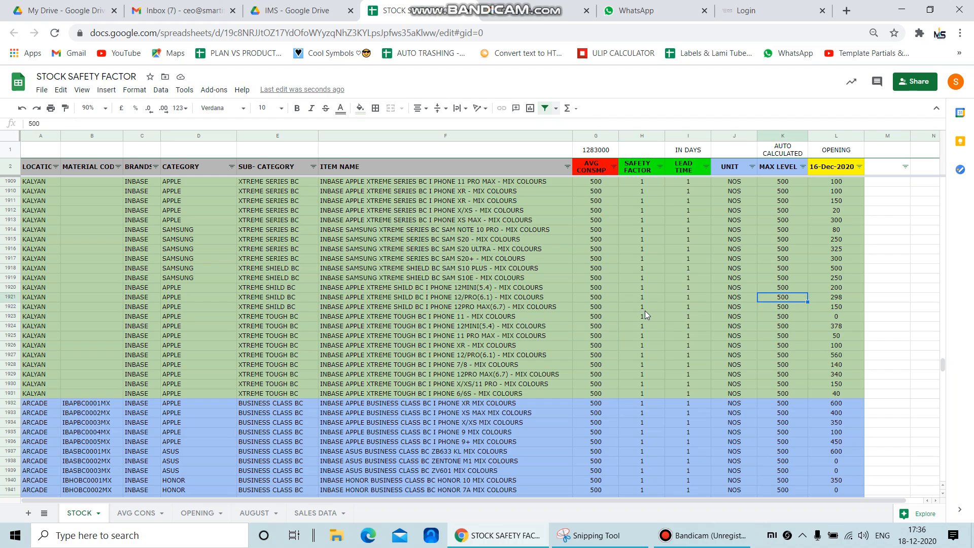
key(Up)
key(ctrl+Up)
key(Down)
key(Up)
key(Up)
key(Up)
key(Up)
key(Up)
key(Left)
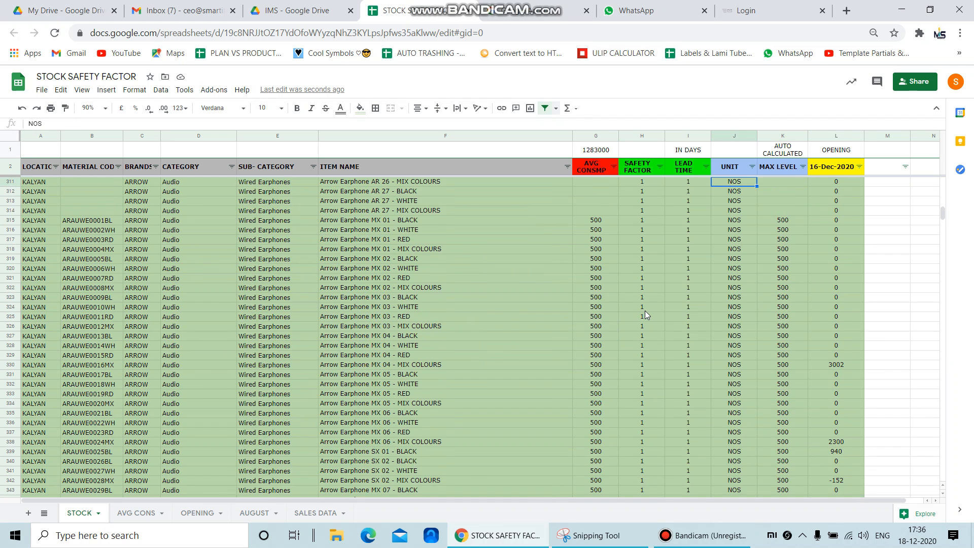
key(ctrl+Up)
key(Right)
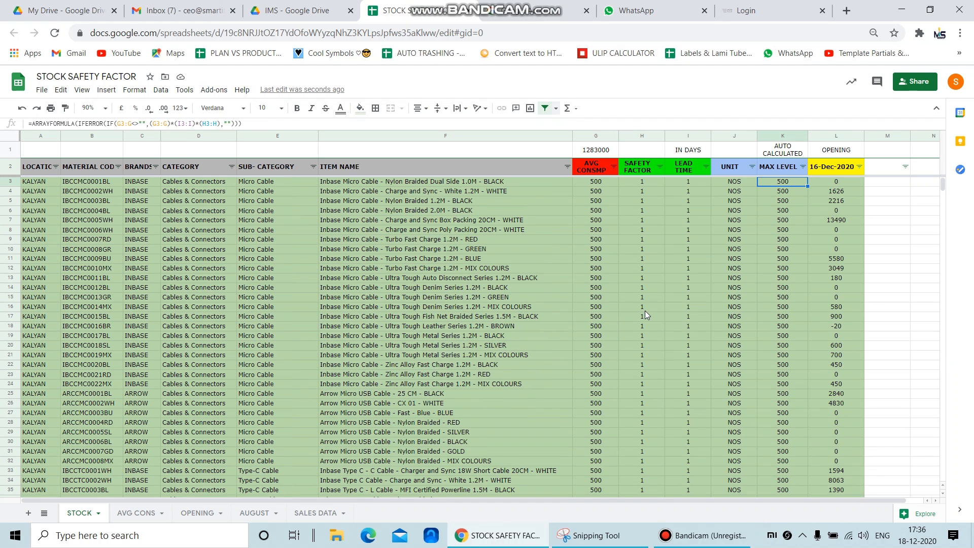
Review the row 3 average consumption, safety factor and lead time cells that feed the MAX LEVEL formula
key(Left)
key(Left)
key(Left)
key(Left)
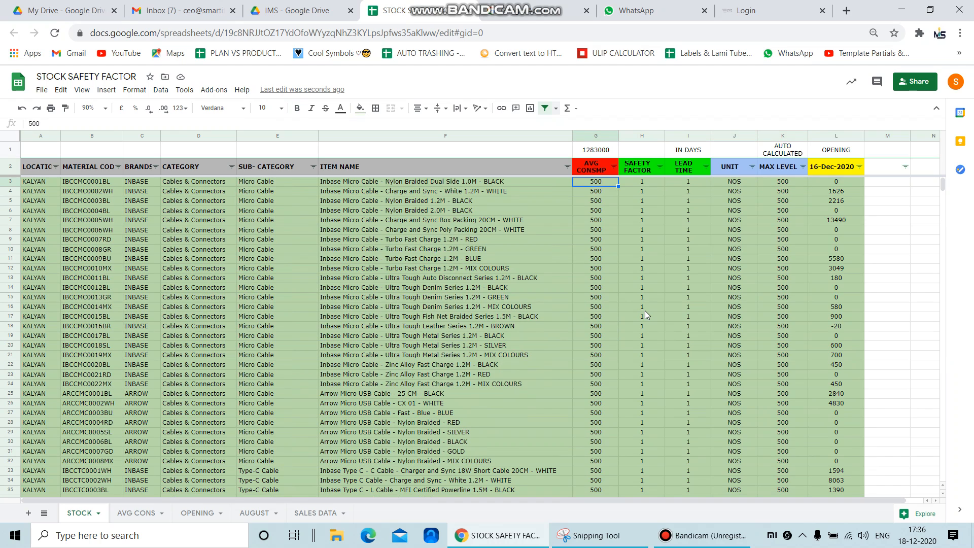
key(Right)
key(Right)
key(Right)
key(Right)
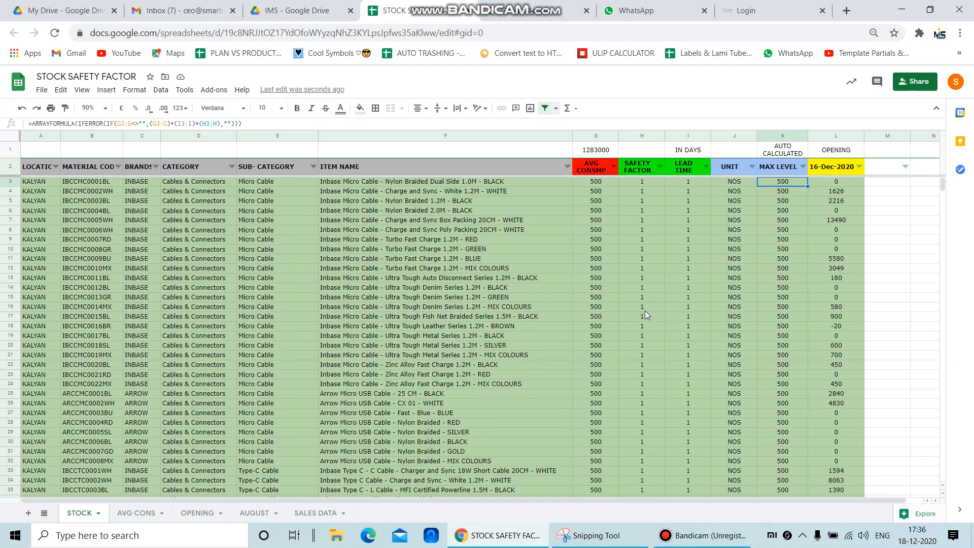
click(702, 535)
click(704, 118)
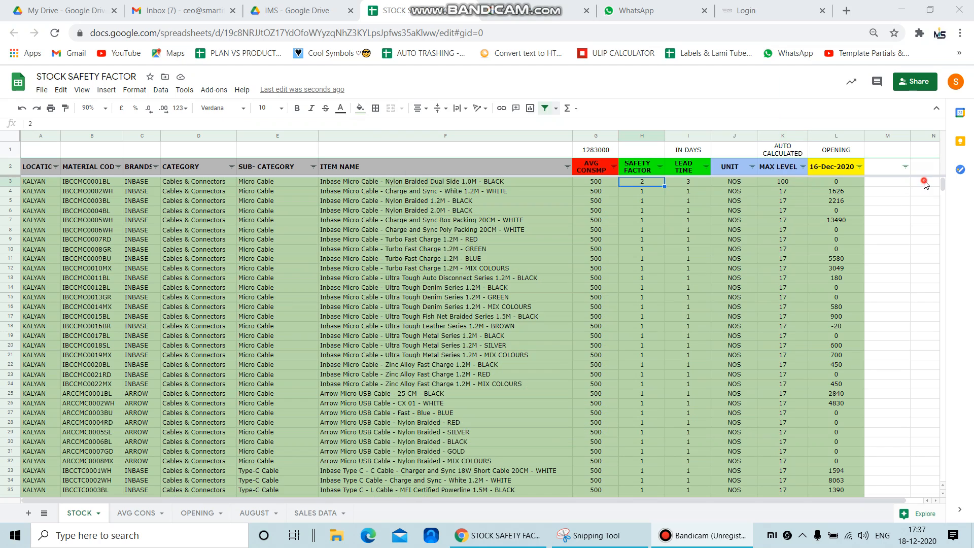
Set the safety factor of the first stock item in row 3 to 5
click(607, 181)
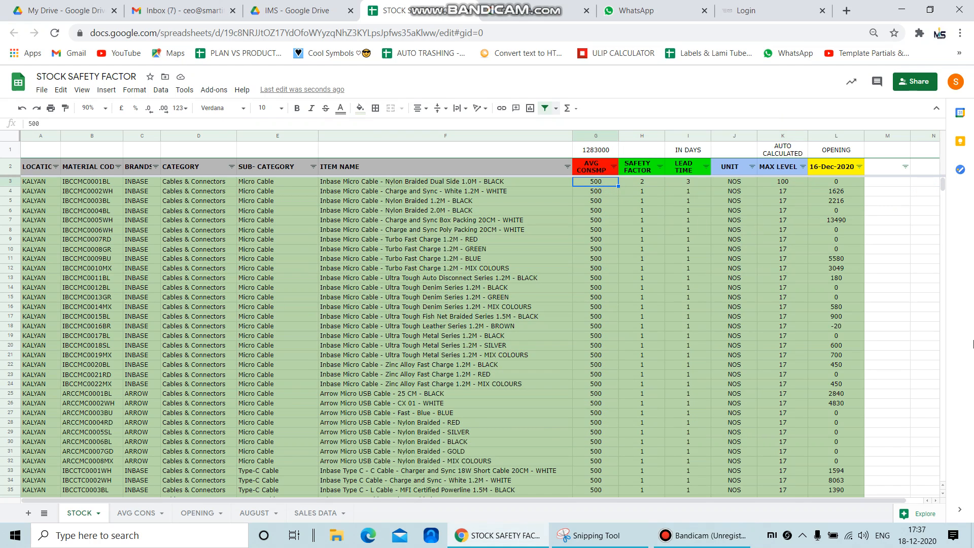
key(Right)
key(Left)
key(Right)
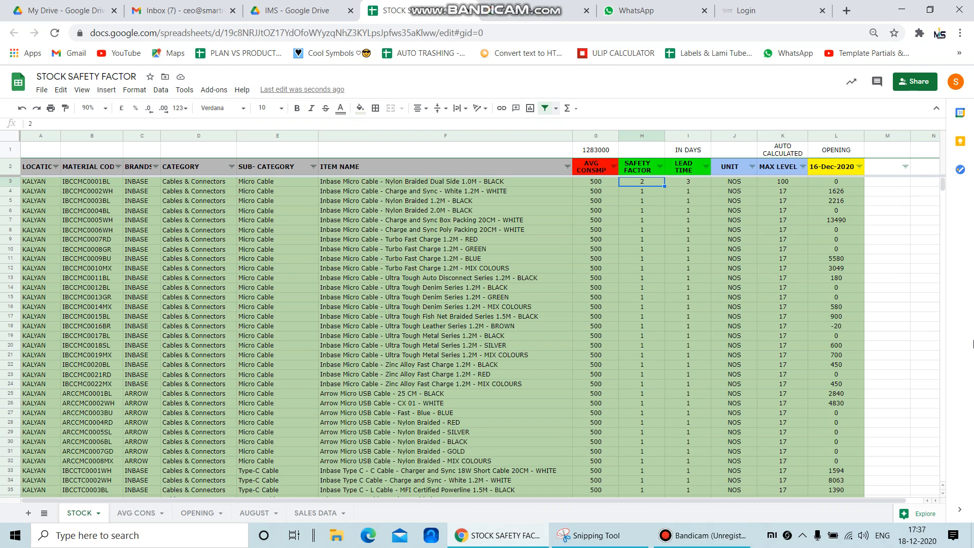
text(5)
key(Tab)
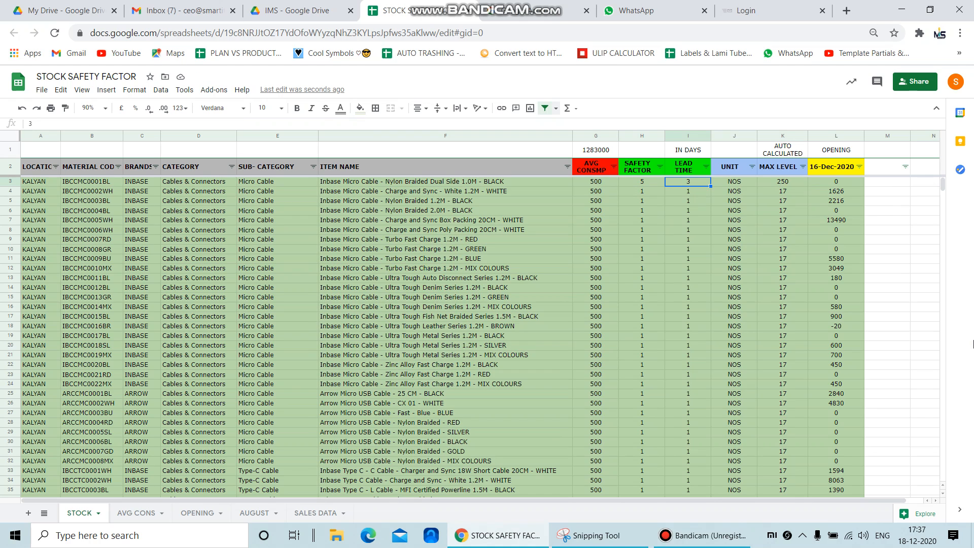
Set both the safety factor and the lead time of the first stock item in row 3 to 1
key(Right)
key(Right)
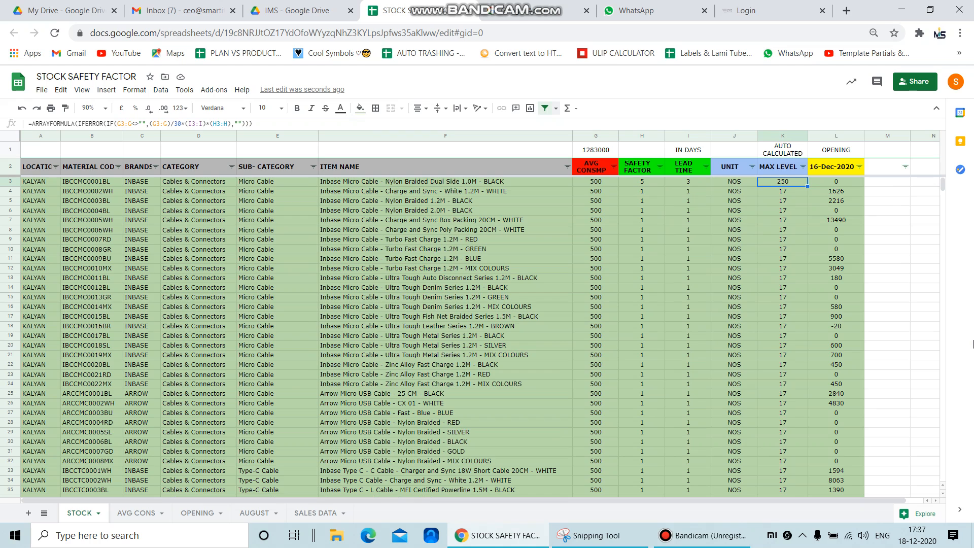
key(Left)
key(Left)
key(Left)
key(Left)
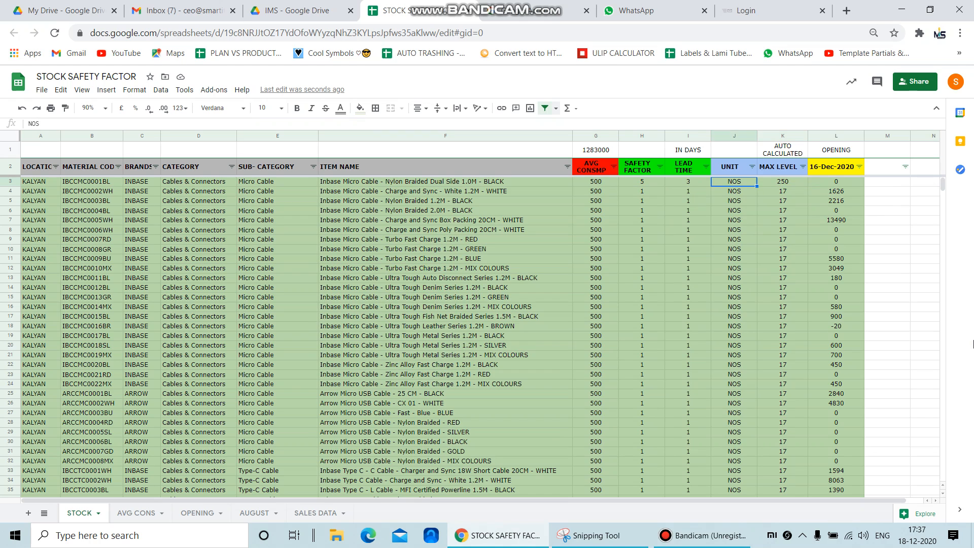
key(Right)
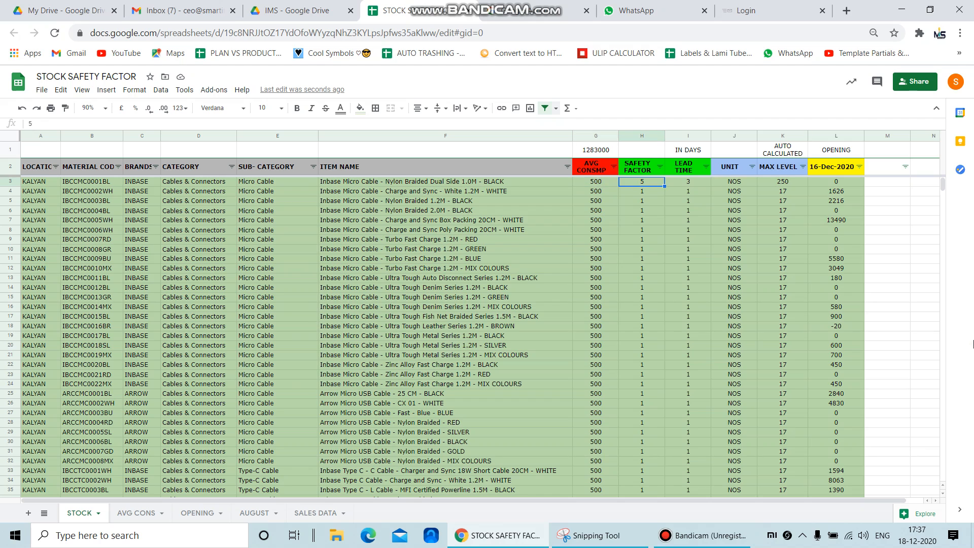
text(1)
key(Right)
text(1)
key(Right)
Review row 3 from the average consumption cell across to the MAX LEVEL cell
key(Left)
key(Left)
key(Left)
key(Right)
key(Right)
key(Right)
key(Right)
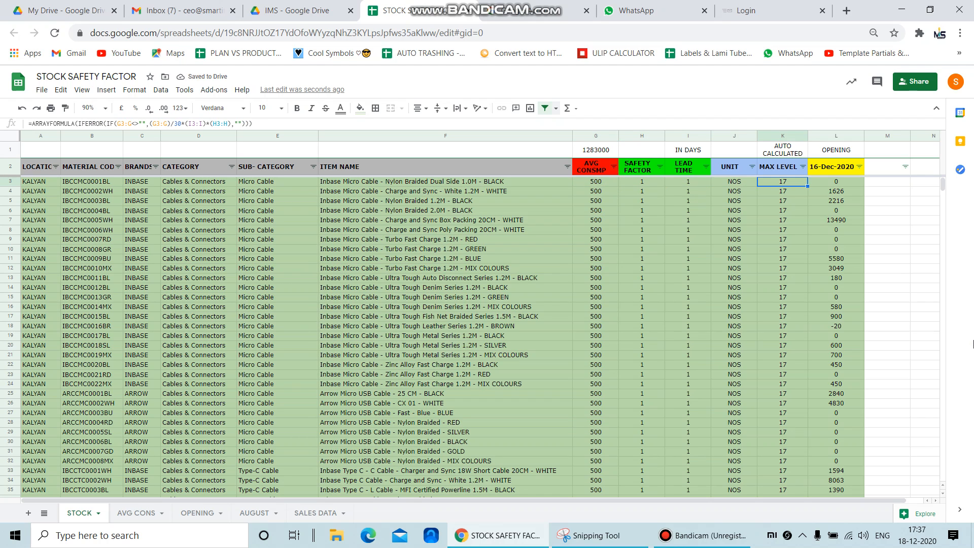
Set the row 3 safety factor to 5 and the lead time to 5, and check the MAX LEVEL cell
key(Left)
key(Left)
key(Left)
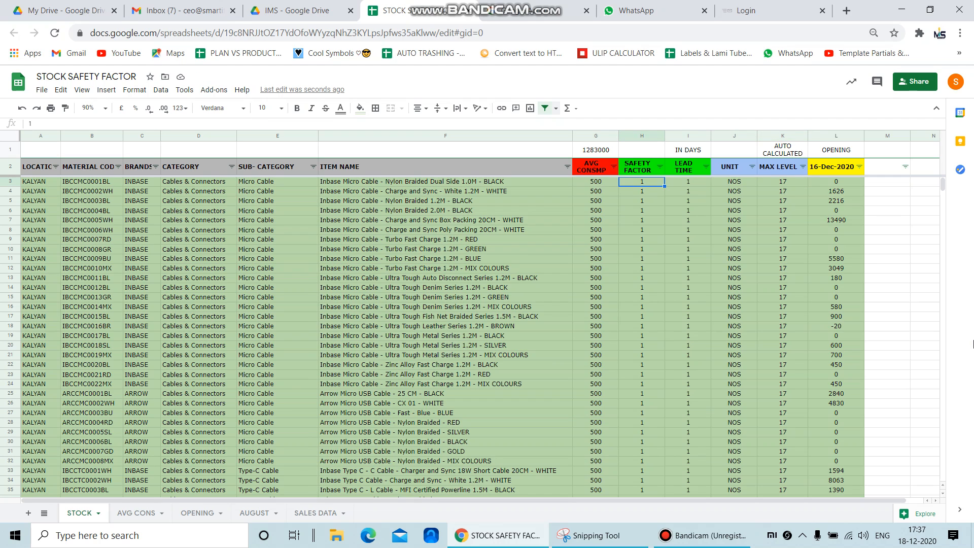
text(5)
key(Tab)
text(5)
key(Tab)
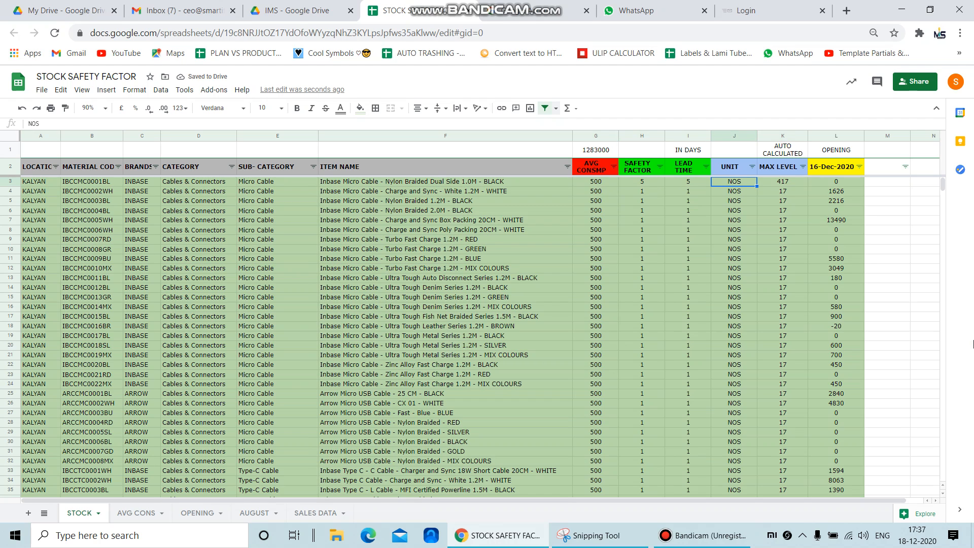
key(Tab)
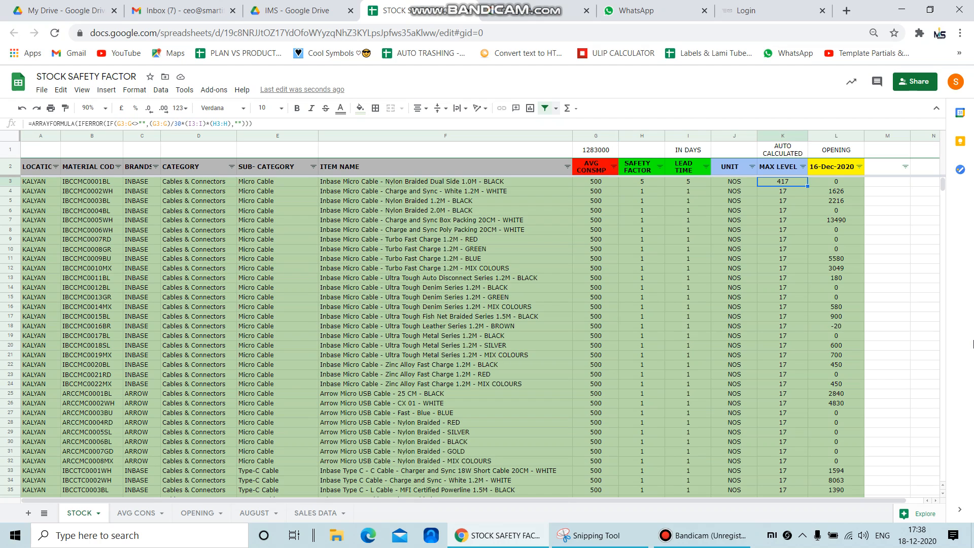
Compare the row 3 safety factor and lead time with the MAX LEVEL they produce
key(Left)
key(Left)
key(Left)
key(Right)
key(Right)
key(Right)
key(Down)
key(Up)
key(Down)
key(Up)
key(Left)
key(Left)
key(Left)
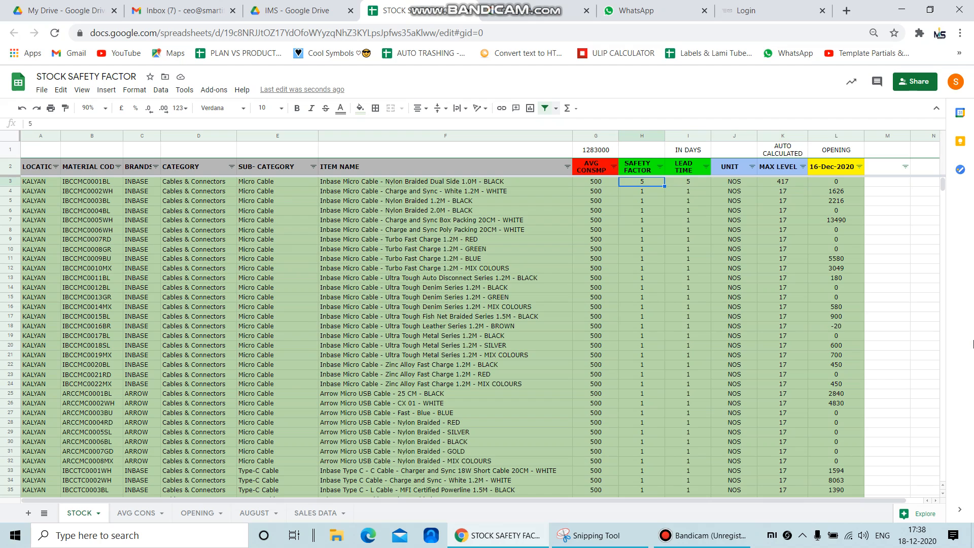
key(Right)
key(Right)
key(Right)
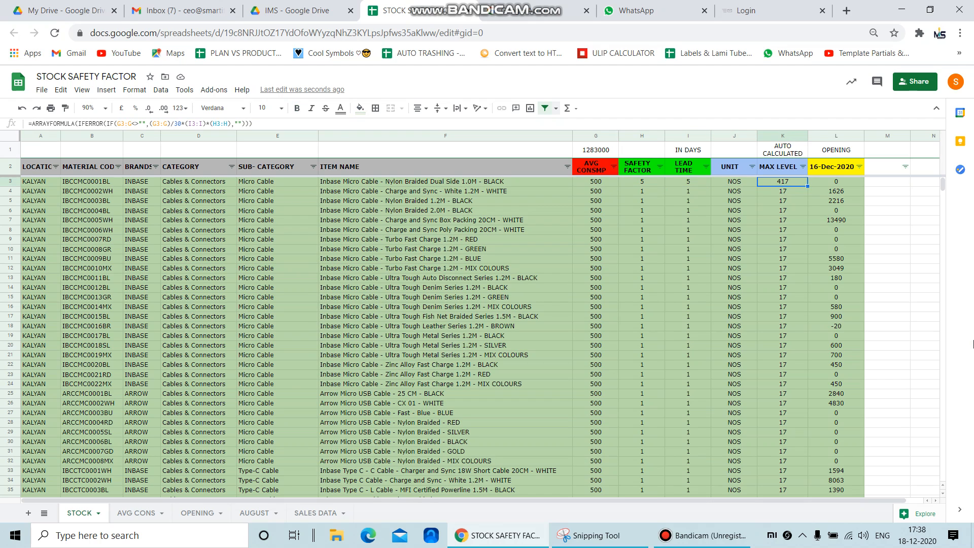
Set the lead time of the first stock item in row 3 to 2
key(Left)
key(Left)
key(Left)
key(Right)
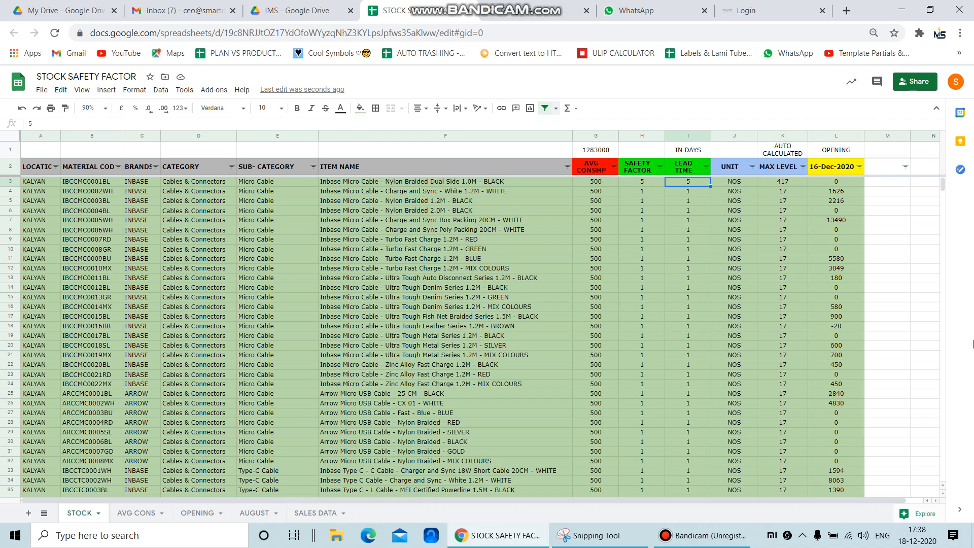
text(2)
key(Left)
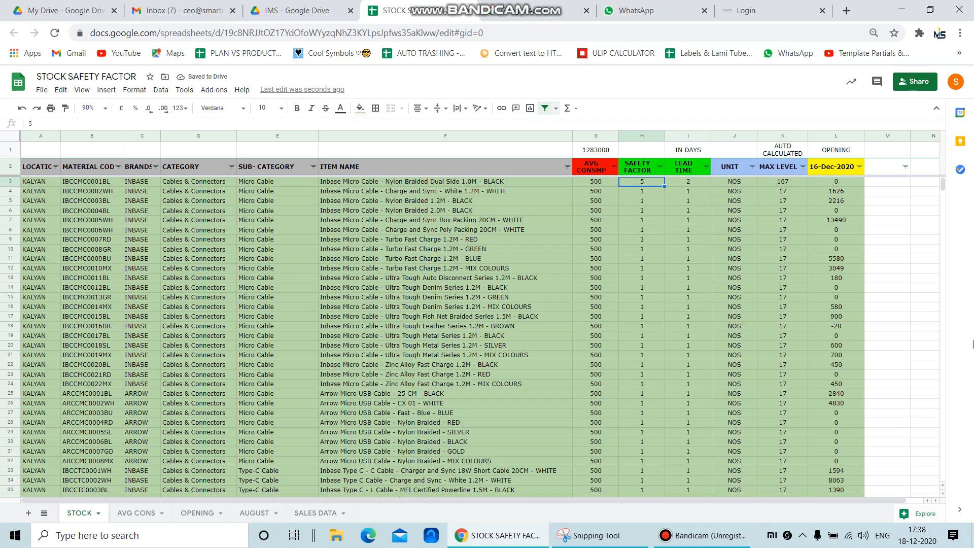
Set the row 3 safety factor to 3 and check the item's MAX LEVEL
text(3)
key(Right)
key(Right)
key(Right)
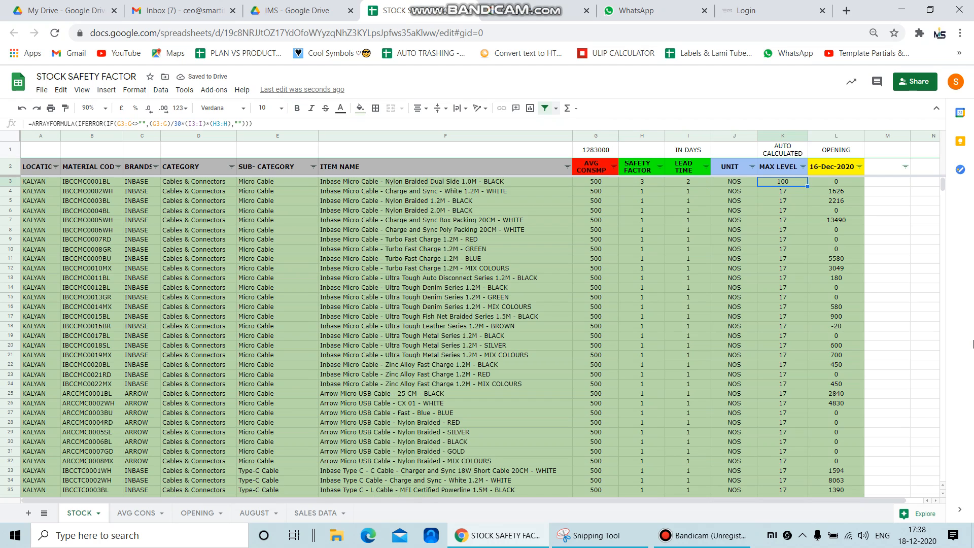
Set the row 3 safety factor back to 5 and check the recalculated MAX LEVEL
key(Left)
key(Left)
key(Left)
key(Return)
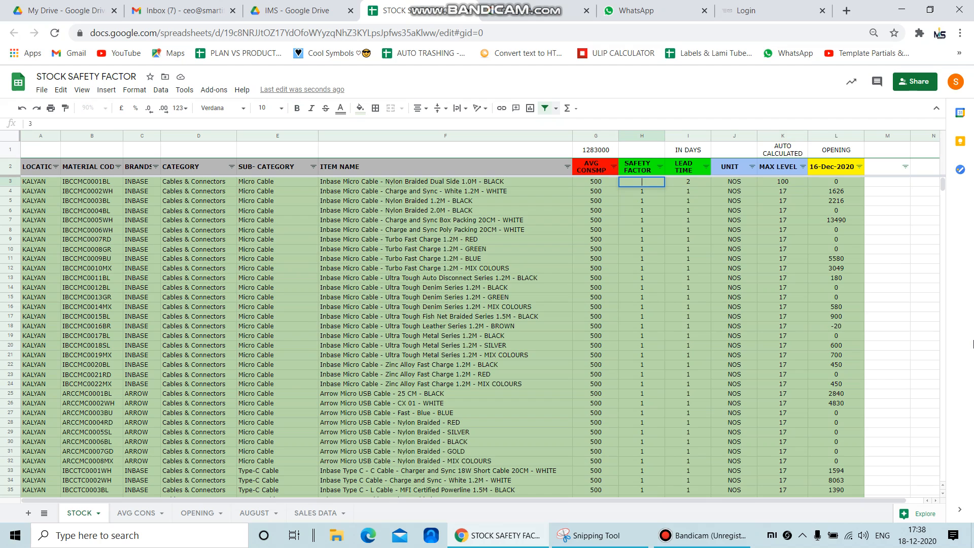
text(5)
key(Tab)
key(Tab)
key(Tab)
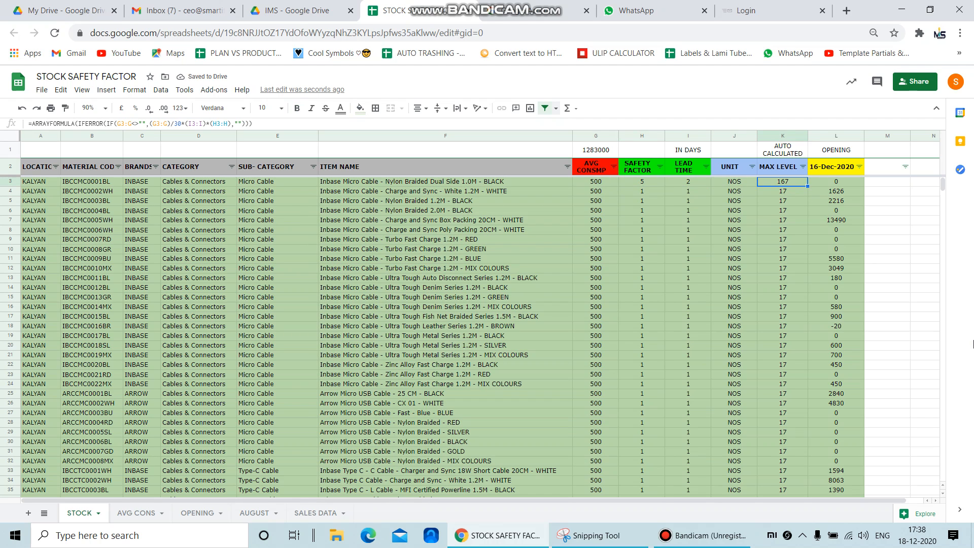
Examine the MAX LEVEL column from its header down through the first few stock items
key(Up)
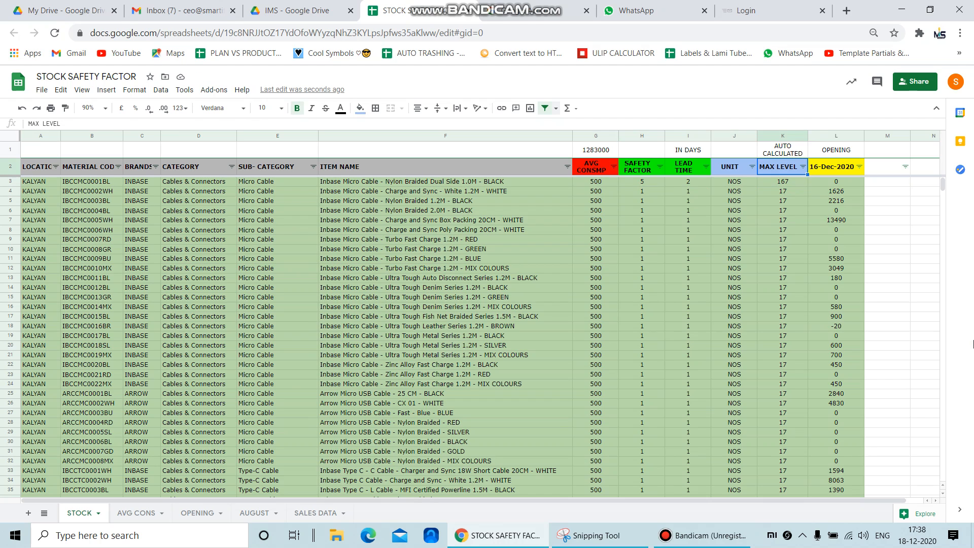
key(Down)
key(Up)
key(Down)
key(Down)
key(Down)
key(Down)
key(Down)
key(Down)
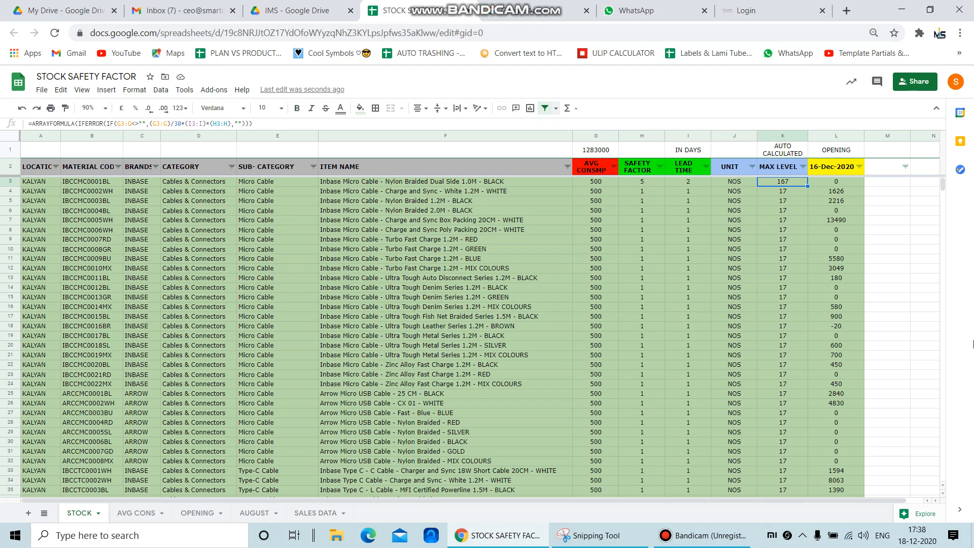
key(Up)
key(Up)
key(Up)
key(Up)
key(Up)
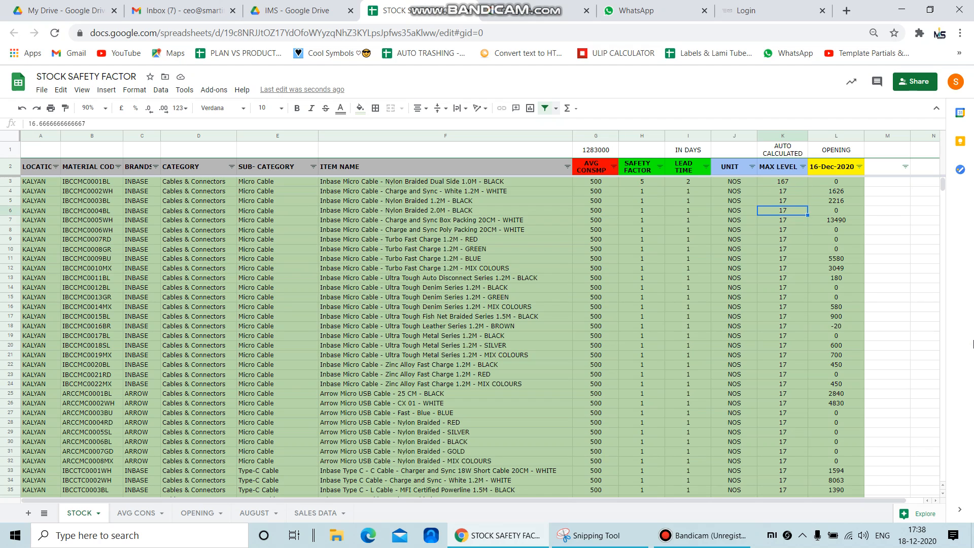
key(Down)
key(Down)
key(Down)
key(Down)
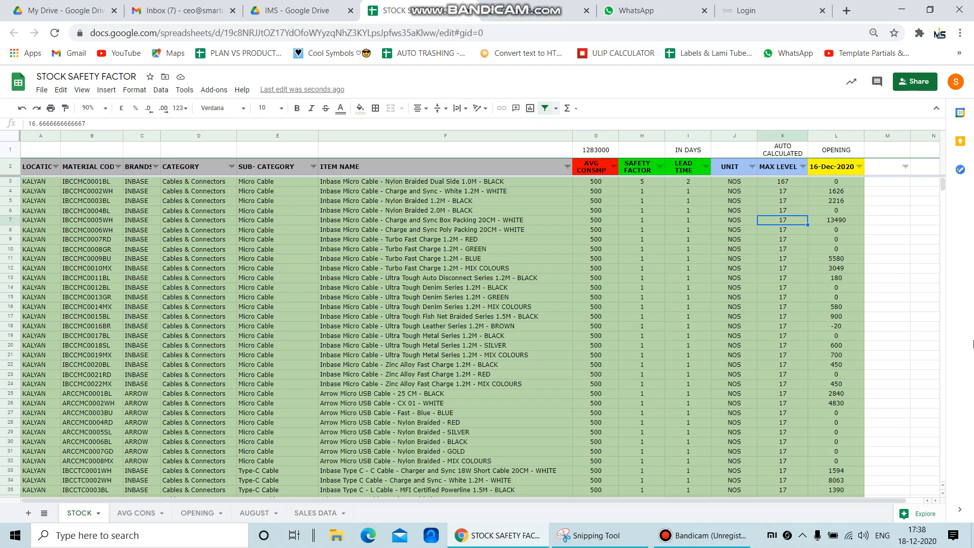
Look through the stock list down to the last NAMBI-2 rows of the LOCATION column
click(592, 260)
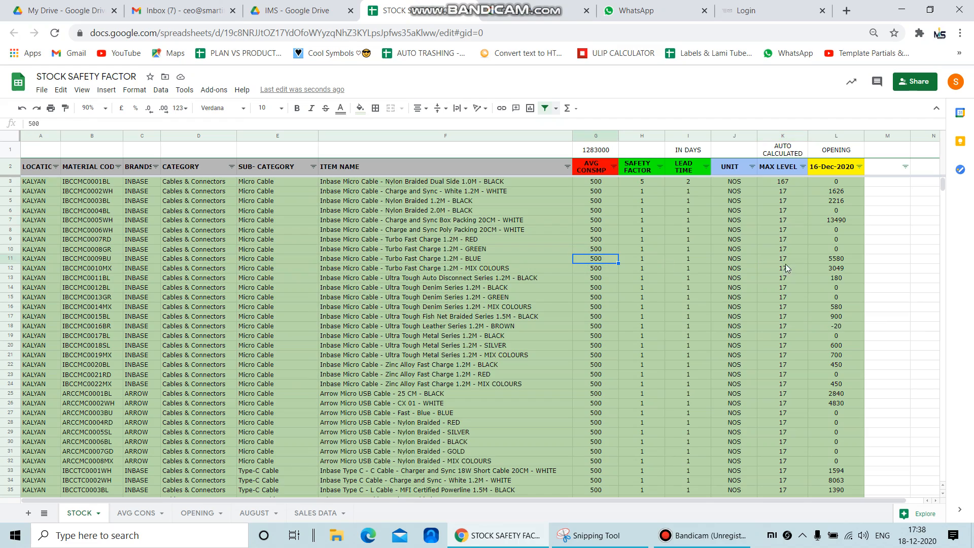
scroll(454, 309, down, 15)
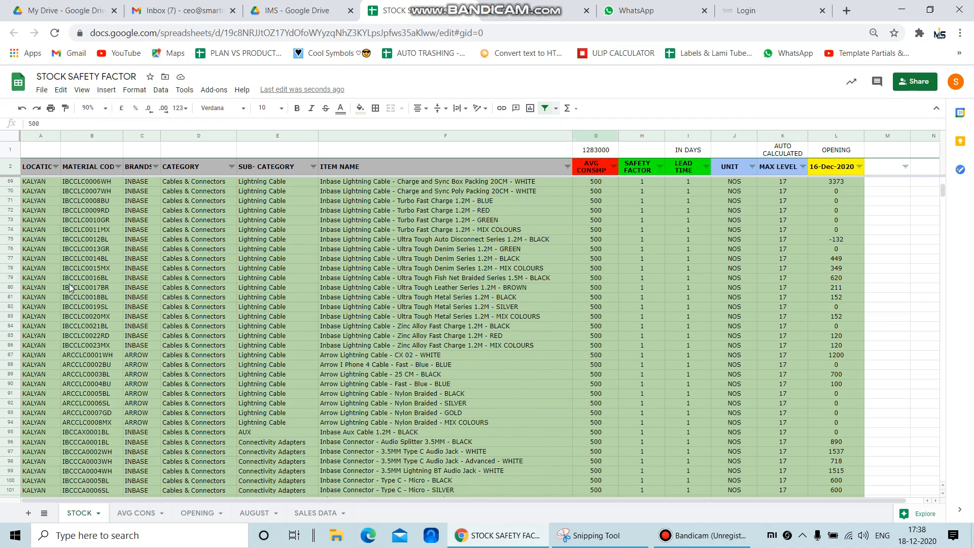
click(71, 288)
key(Left)
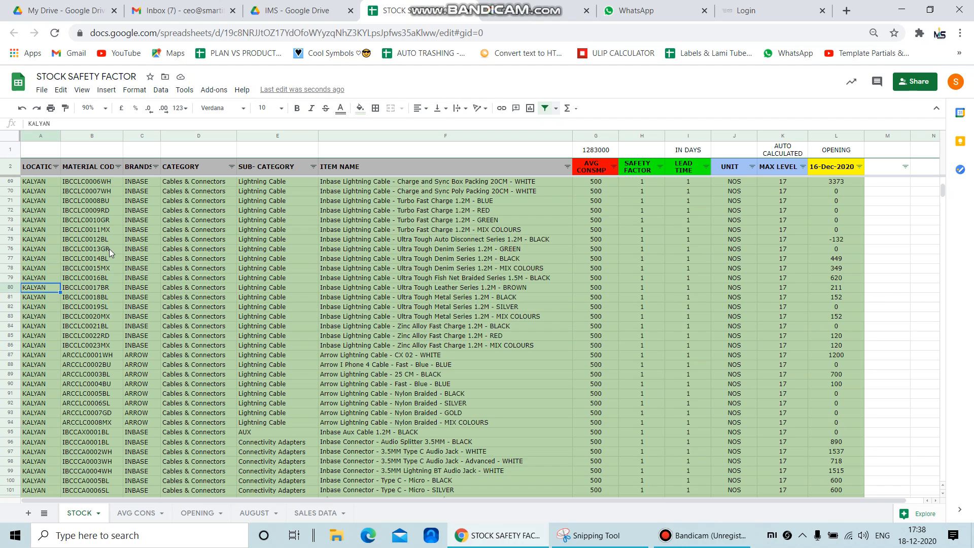
key(ctrl+Down)
key(Up)
key(Up)
key(Up)
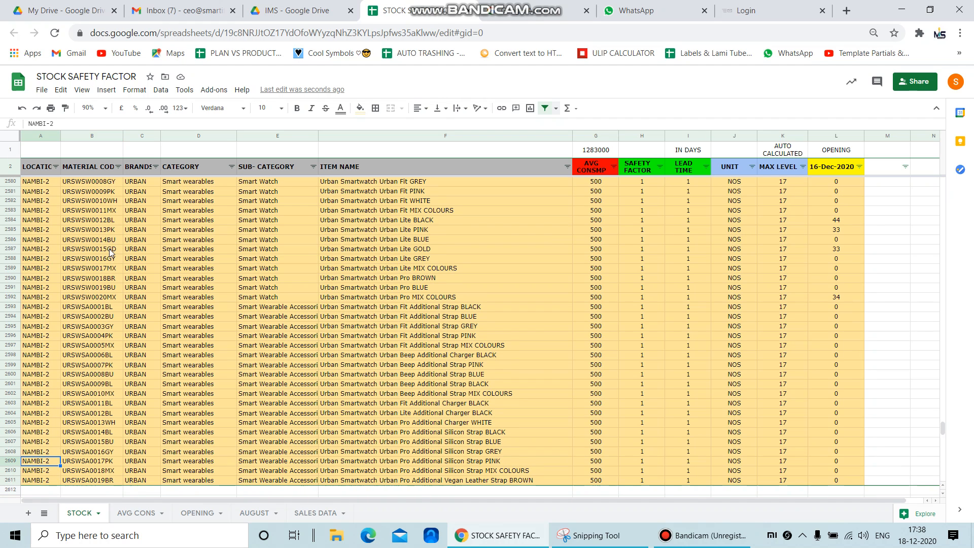
Filter the LOCATION column to show only the KALYAN items
click(55, 166)
click(103, 290)
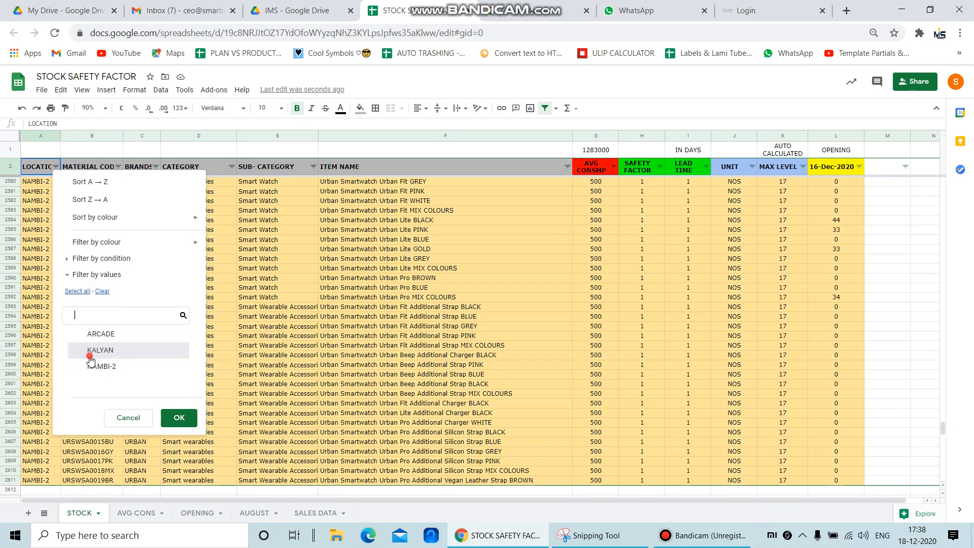
click(96, 350)
click(177, 415)
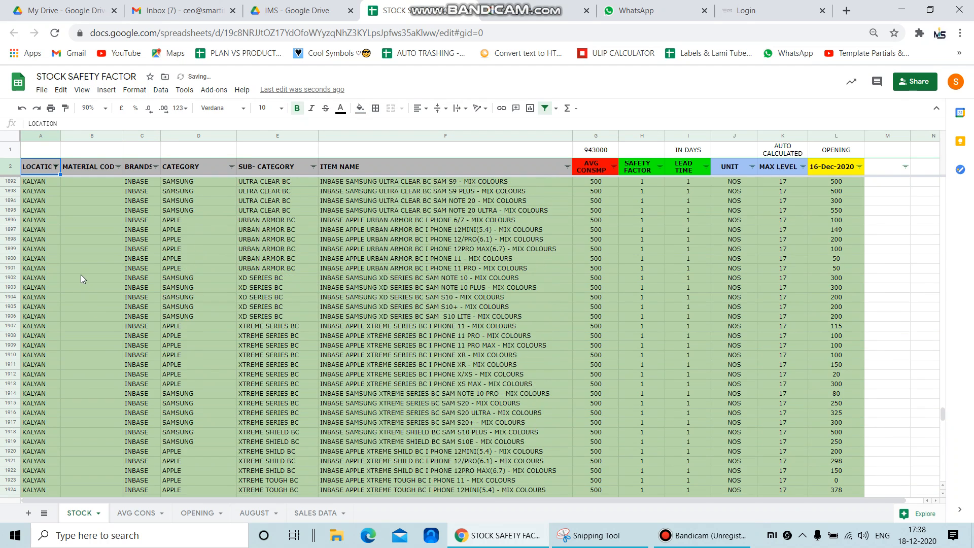
Insert one blank row below the last KALYAN item, row 1931
scroll(76, 304, down, 5)
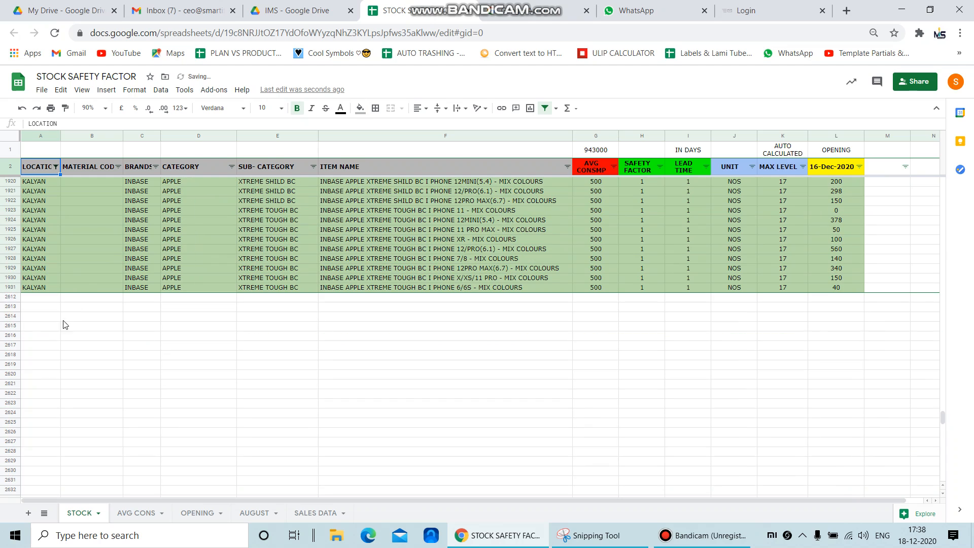
click(11, 300)
right_click(9, 288)
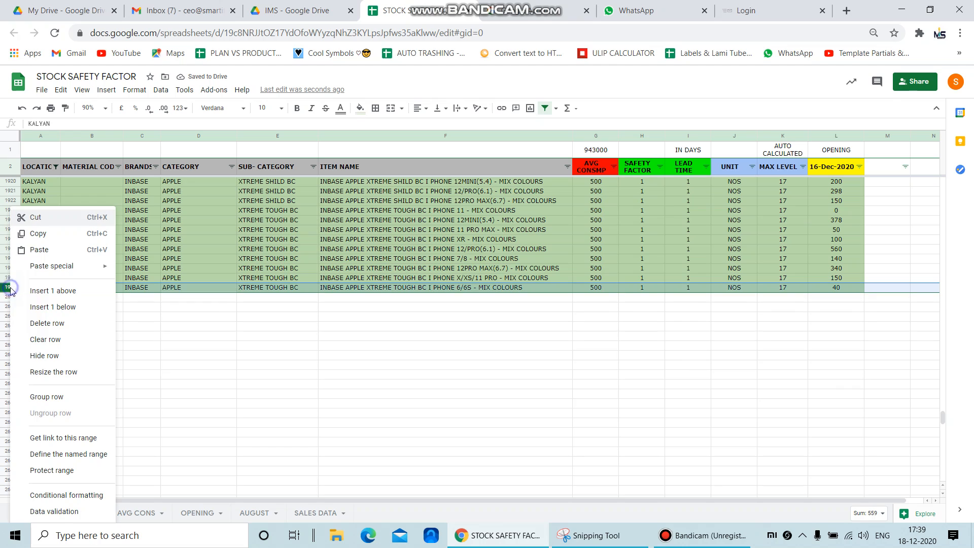
click(63, 306)
click(39, 298)
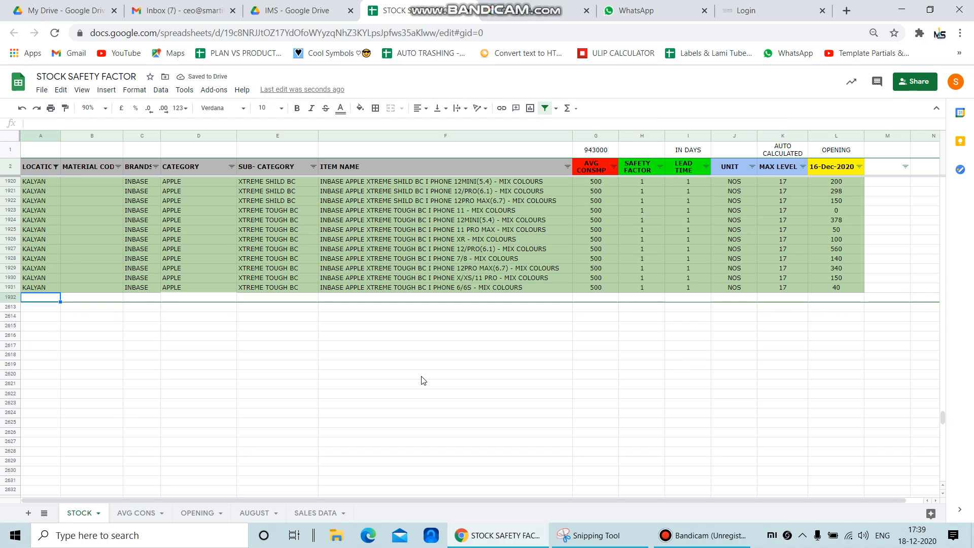
Delete the blank row 1932 below the last KALYAN item
click(11, 297)
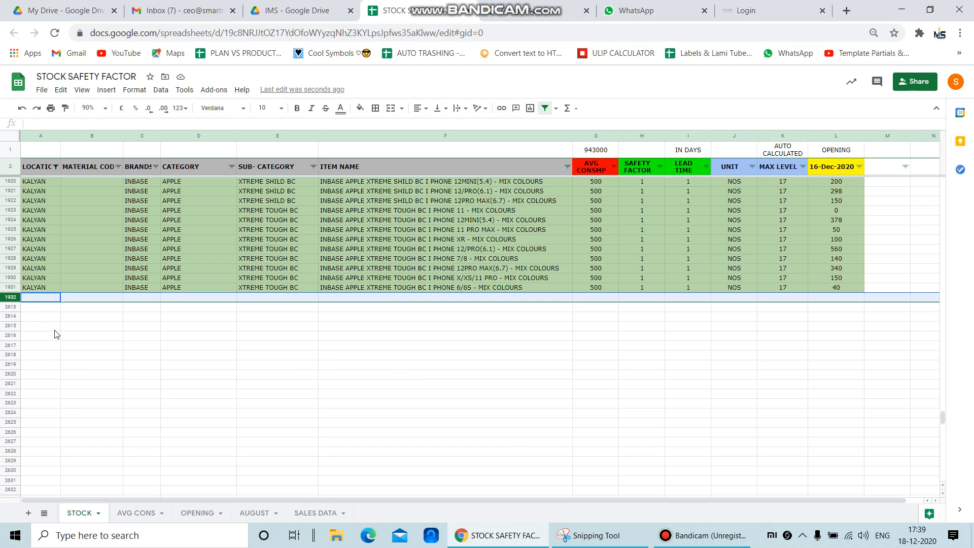
click(40, 319)
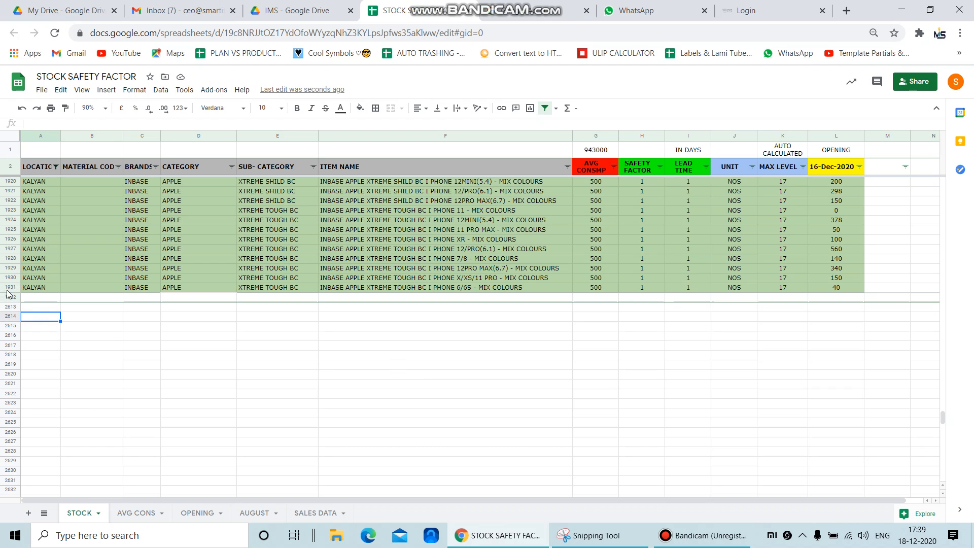
click(11, 297)
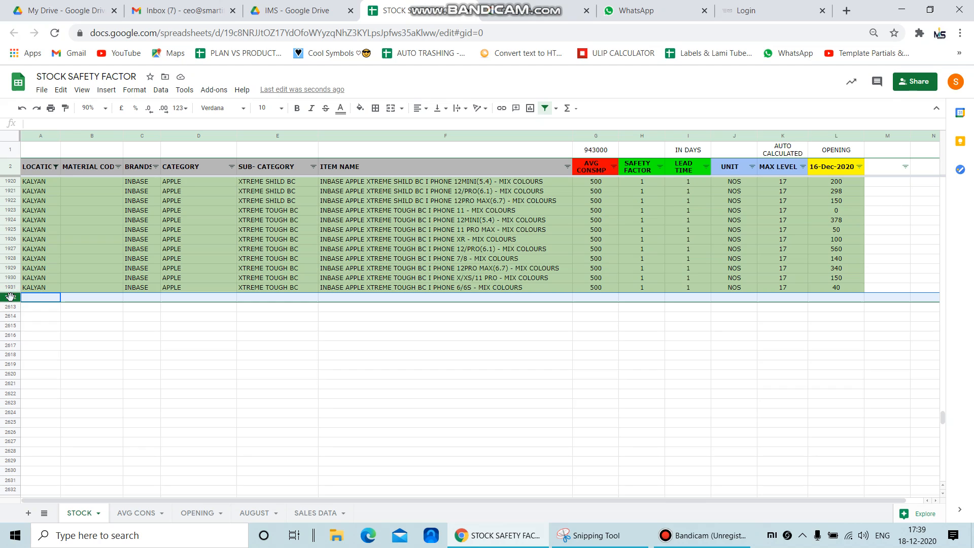
key(ctrl+alt+minus)
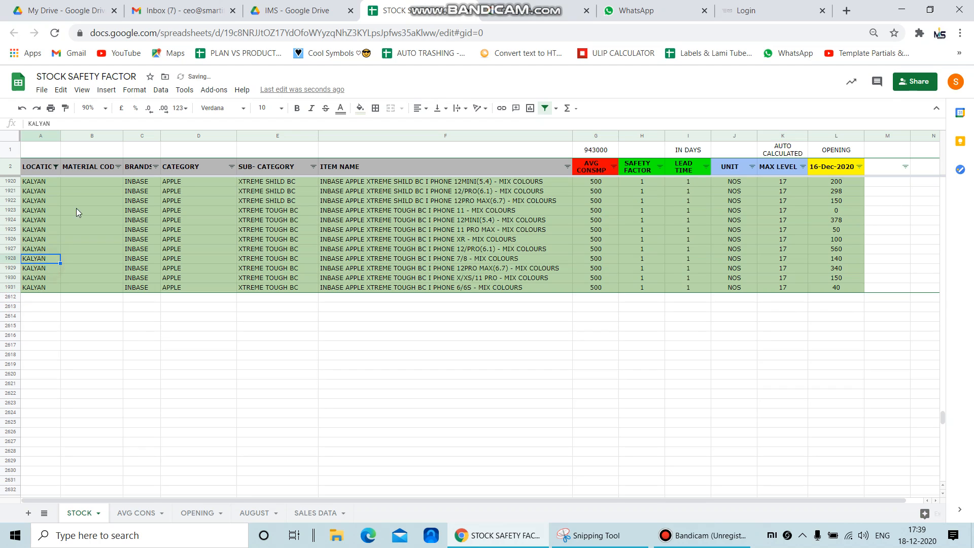
Reset the LOCATION filter to show all locations: KALYAN, ARCADE and NAMBI-2
click(55, 167)
click(76, 291)
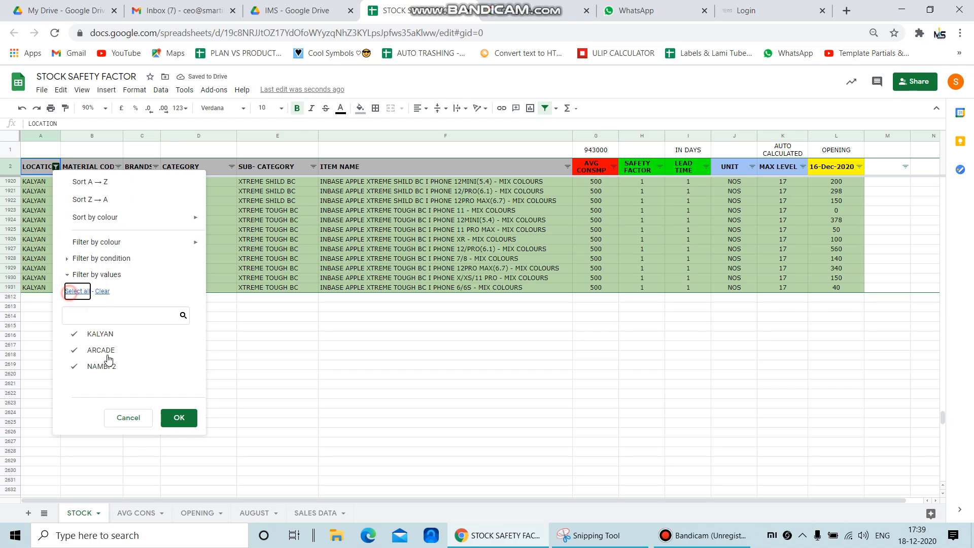
click(175, 418)
click(276, 316)
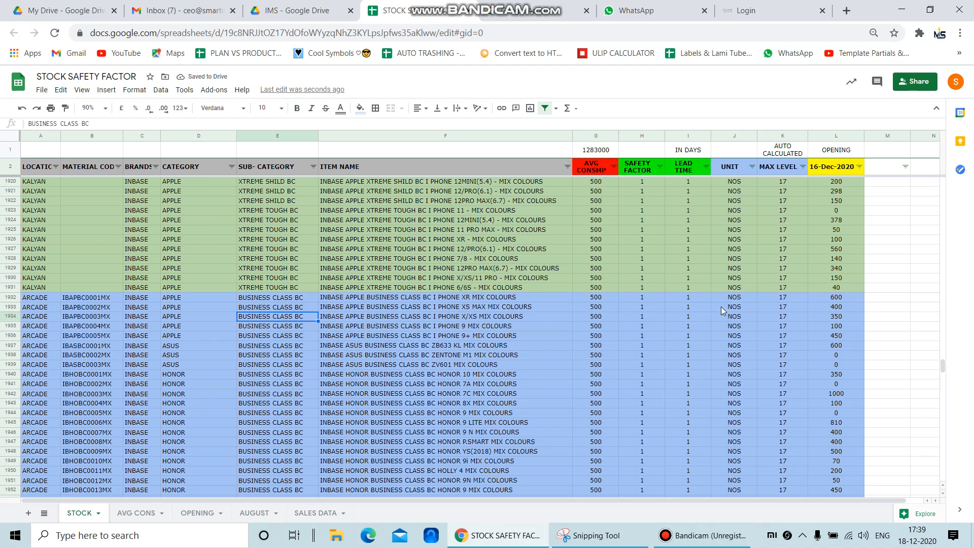
Inspect the unit, MAX LEVEL and opening stock cells of the first ARCADE item in row 1932
click(731, 298)
click(780, 299)
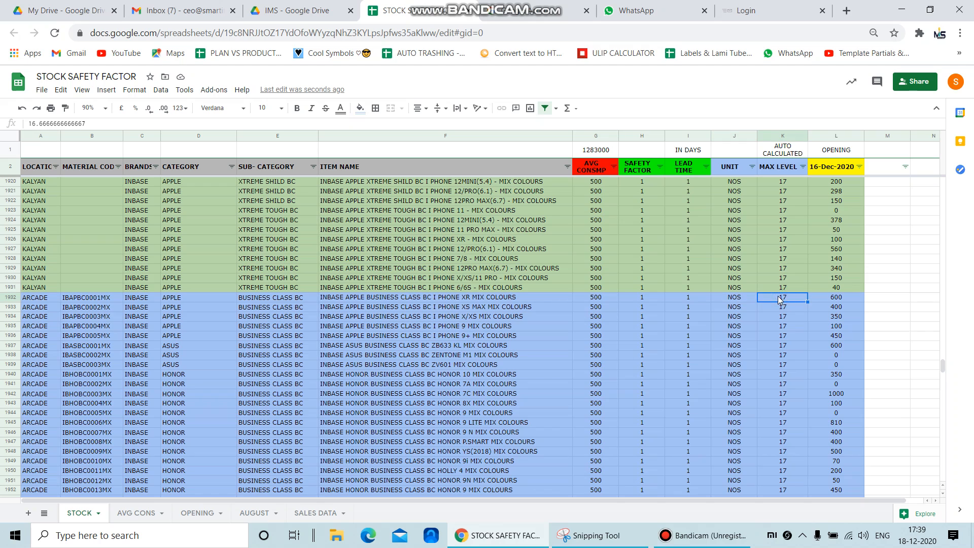
click(846, 301)
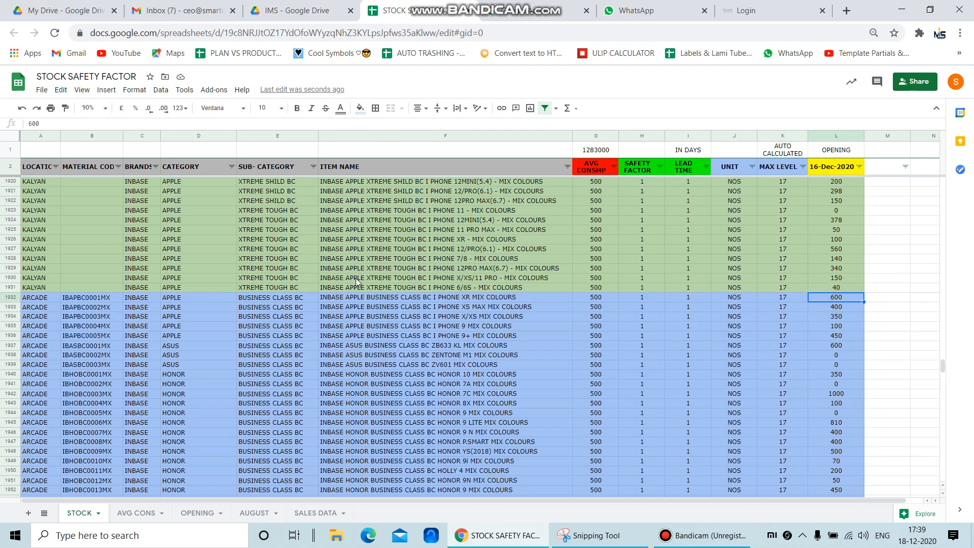
Open the INVENTORY MANAGEMENT SYTEM (IMS SUNSHINE TELELINK) spreadsheet from the IMS folder in Google Drive
click(304, 7)
double_click(211, 252)
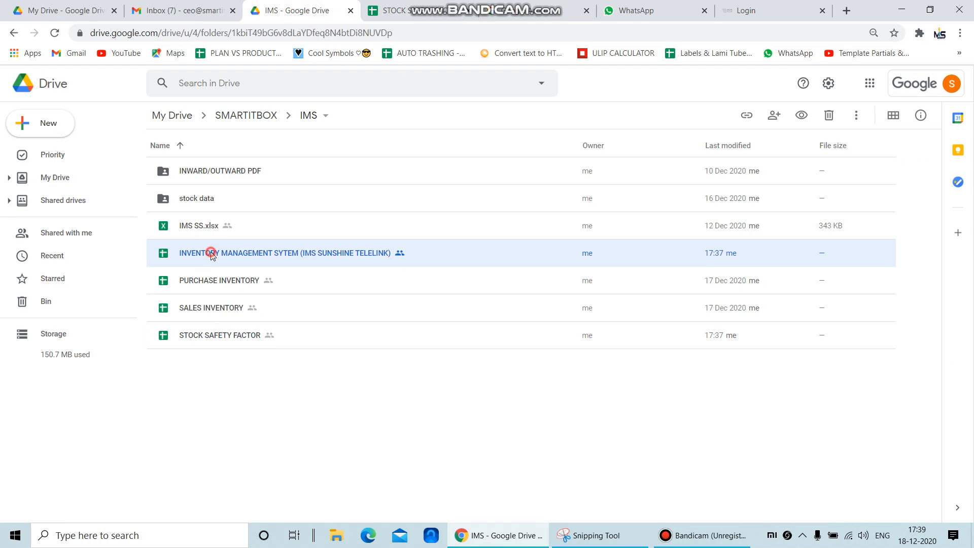
click(694, 539)
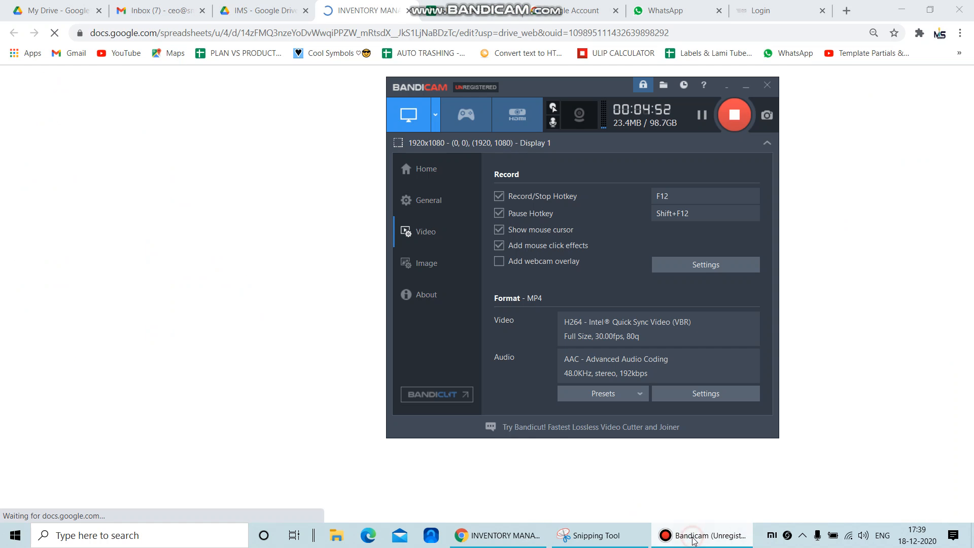
click(695, 539)
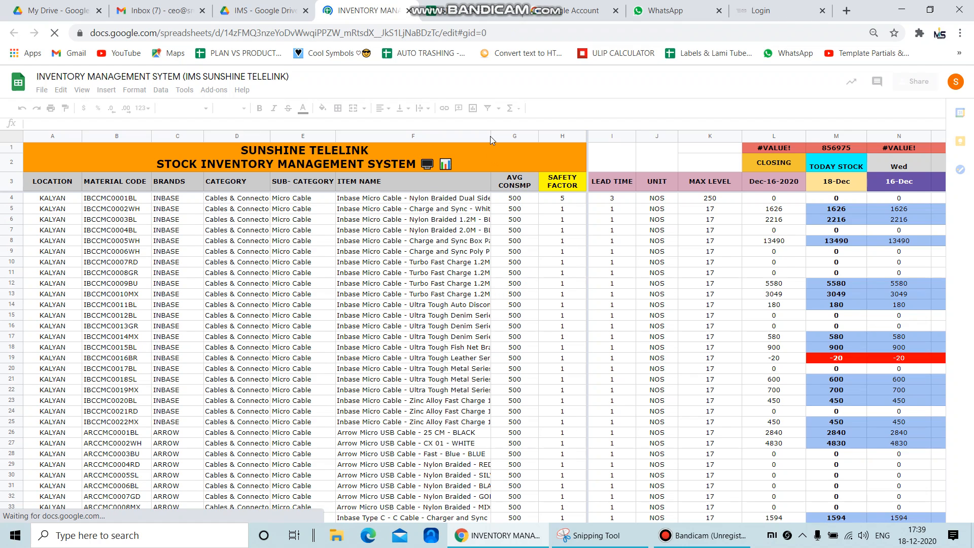
Set the zoom of the IMS sheet to 90%
click(241, 244)
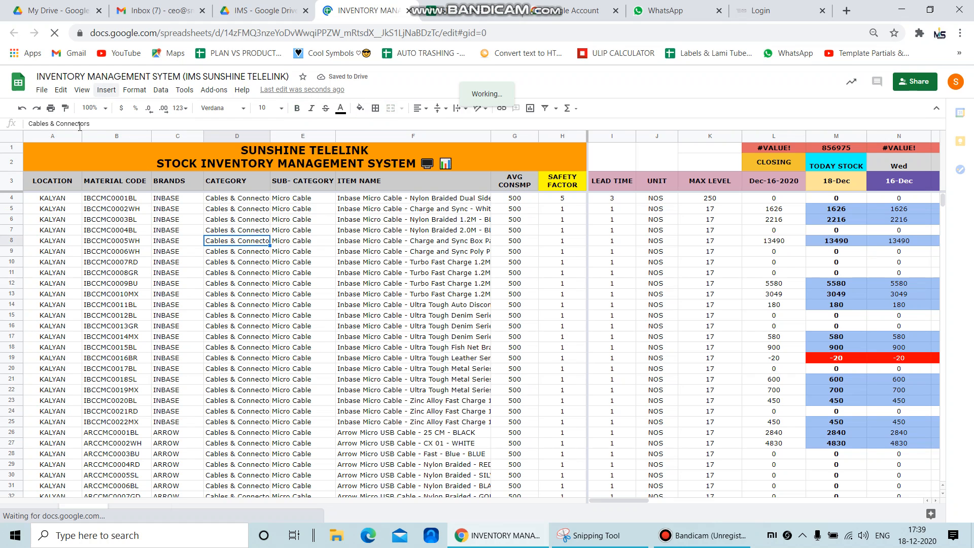
click(100, 109)
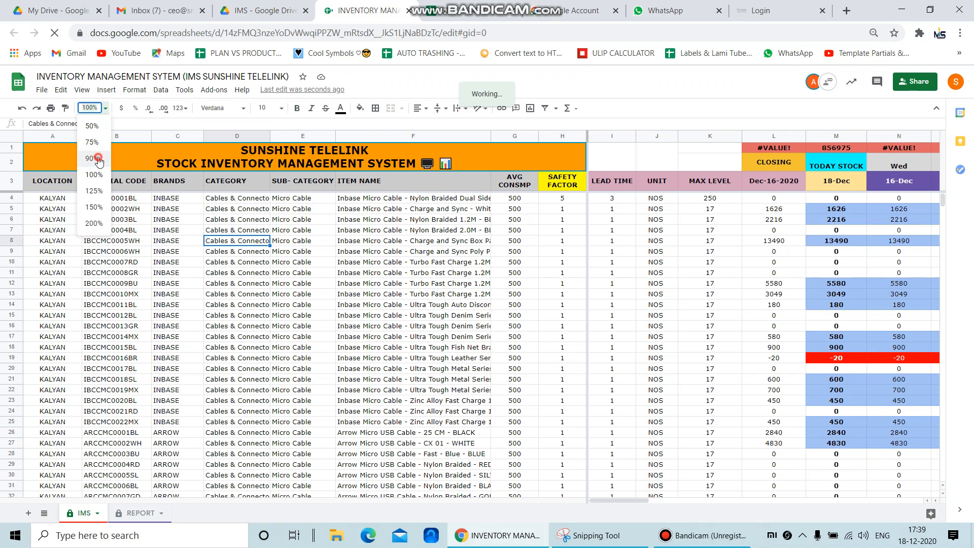
click(94, 161)
click(268, 300)
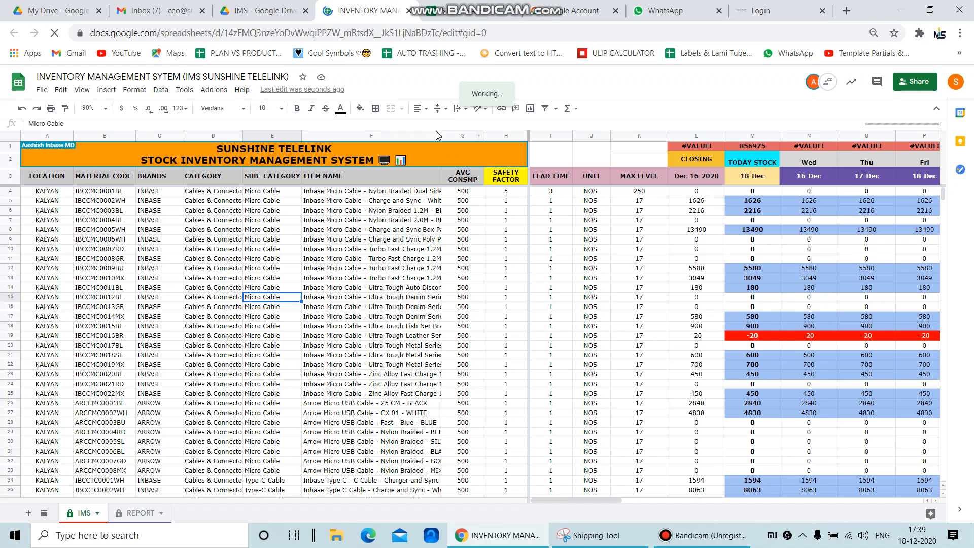
Widen the ITEM NAME column to fit the item names and turn on text wrapping for it
drag(440, 134, 523, 135)
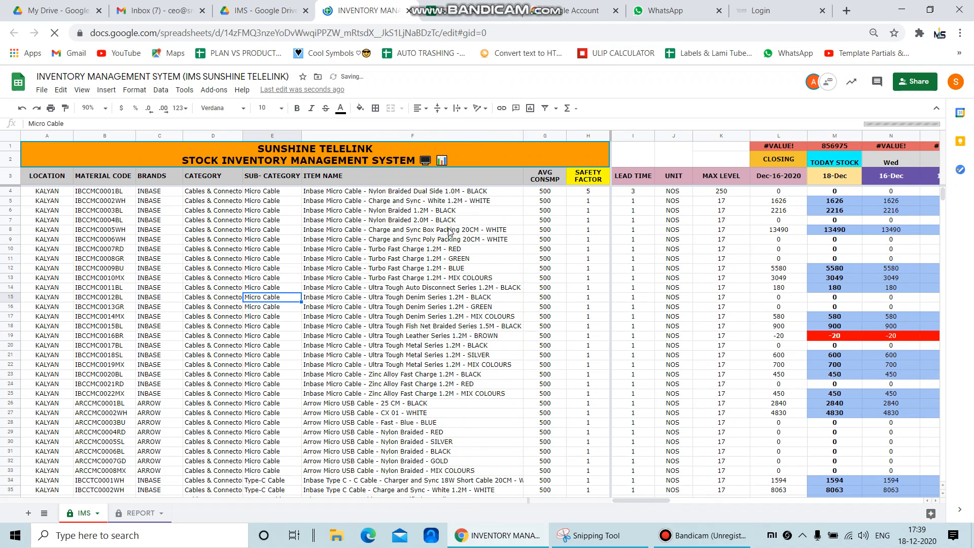
click(430, 136)
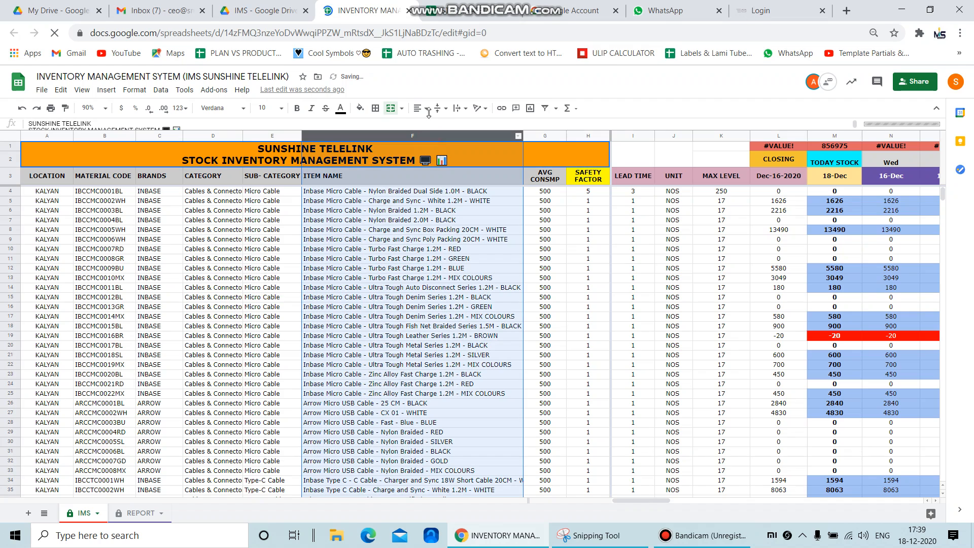
click(459, 108)
click(471, 126)
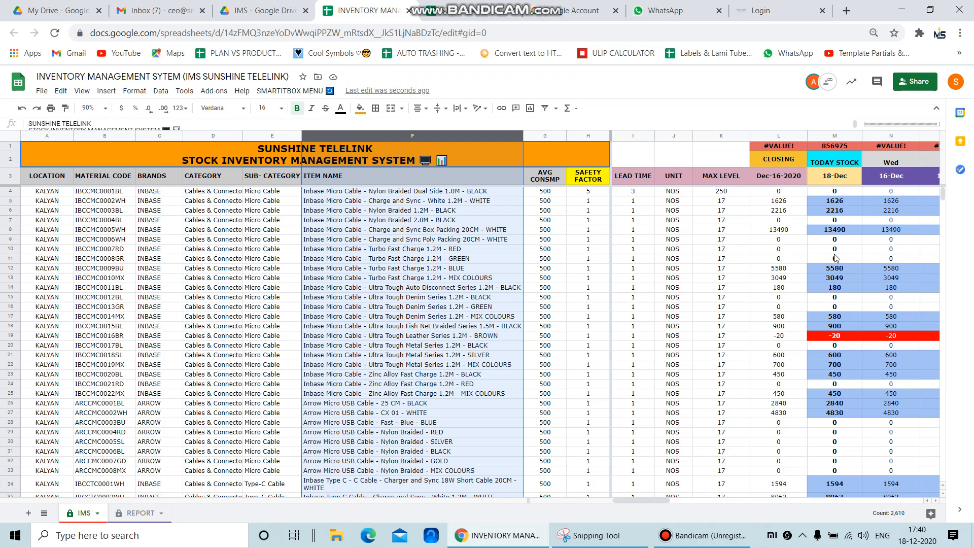
Inspect a LEAD TIME cell and the formula behind the total above the CLOSING column
click(649, 270)
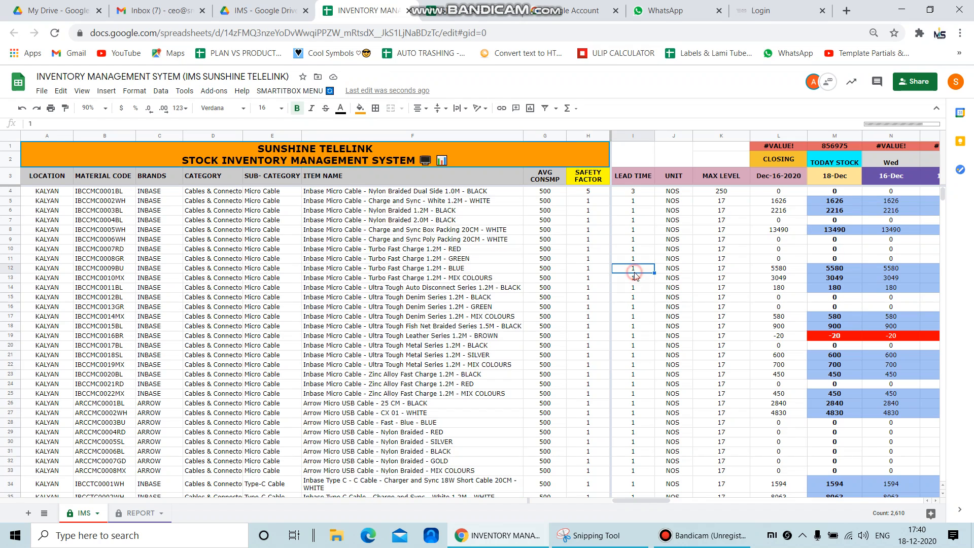
scroll(811, 342, down, 6)
scroll(811, 342, up, 5)
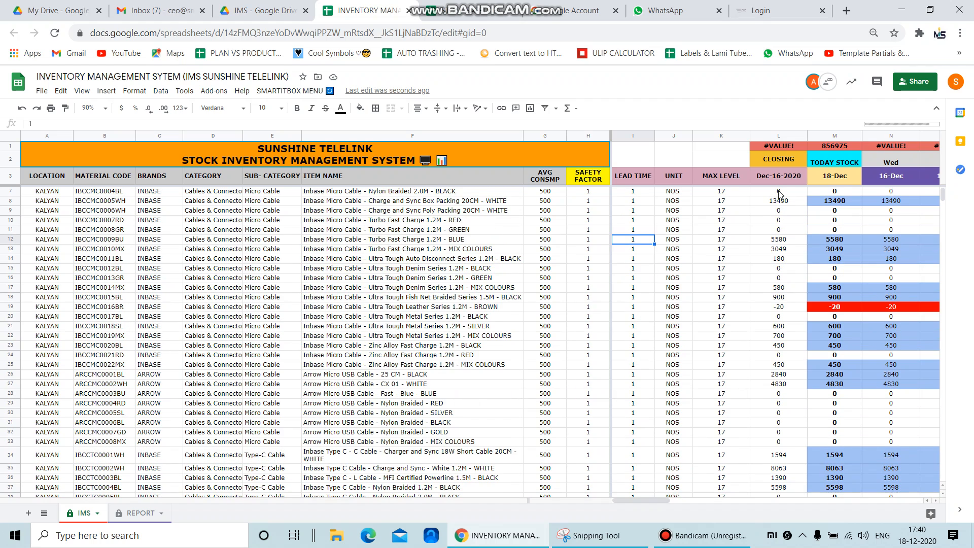
click(767, 147)
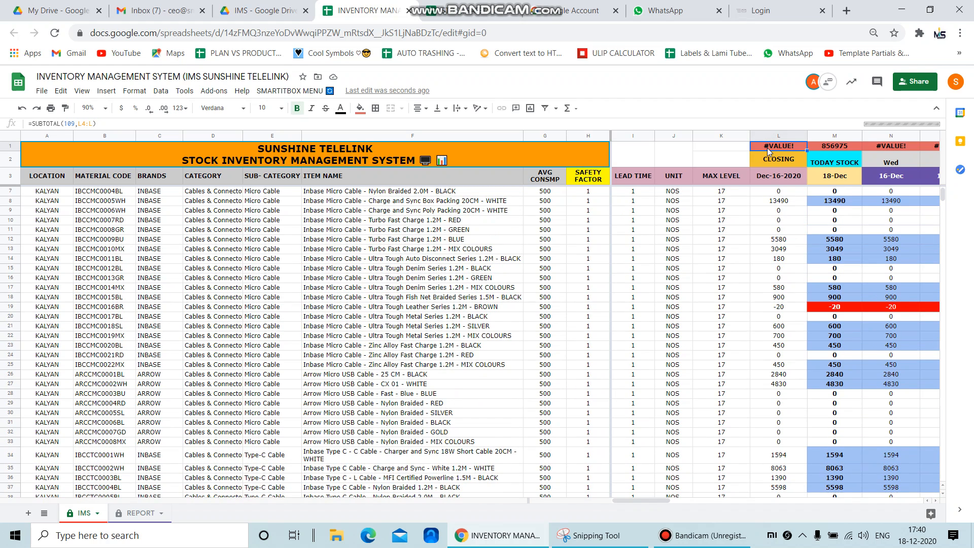
scroll(778, 243, up, 1)
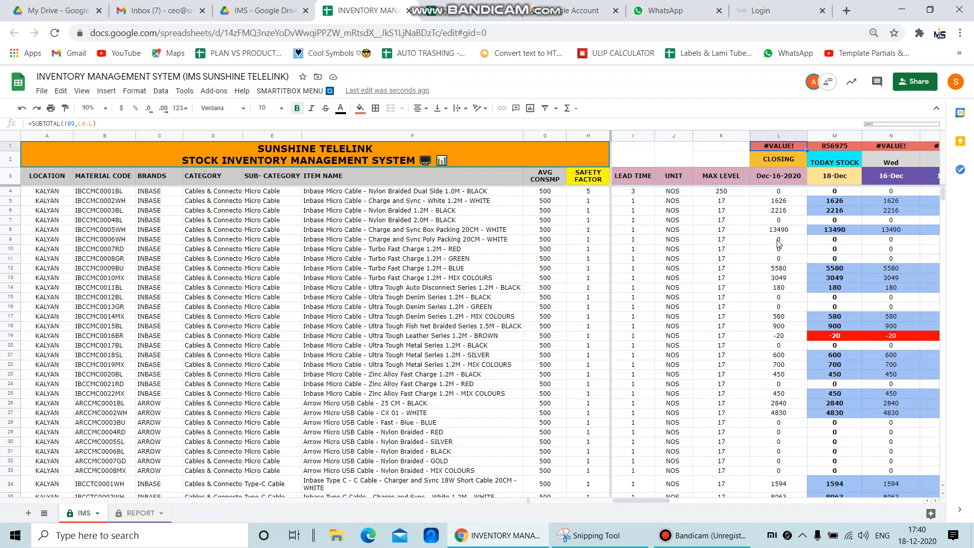
Trace the CLOSING column from its first item to the sheet's last row and back up to the total
click(784, 193)
key(ctrl+Down)
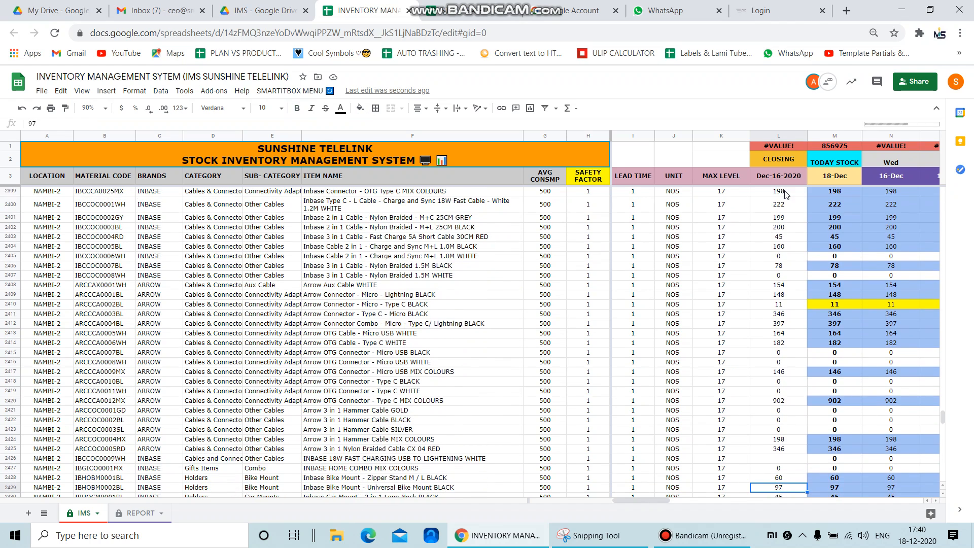
key(Down)
key(ctrl+Down)
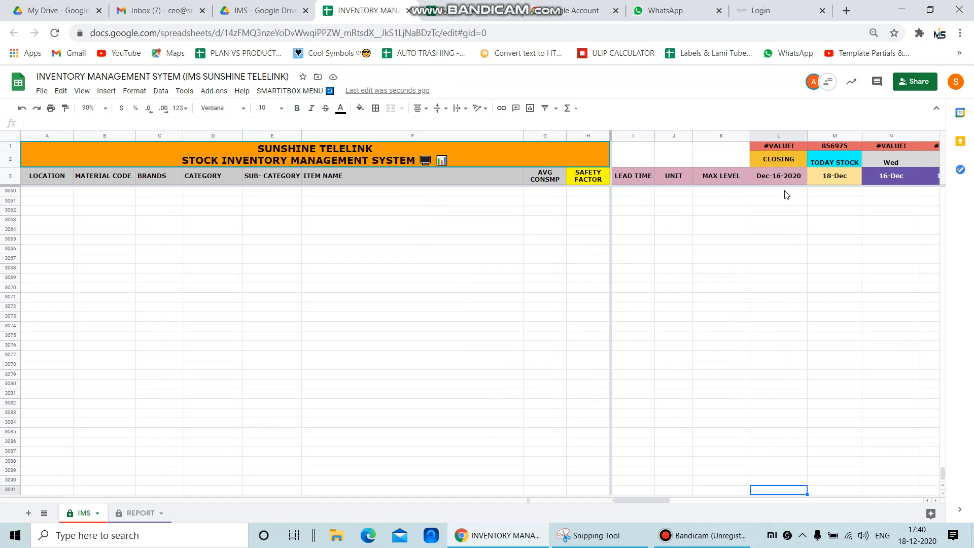
key(Up)
key(Up)
key(ctrl+Up)
key(Up)
key(Up)
key(Up)
key(ctrl+Up)
key(ctrl+Up)
key(ctrl+Up)
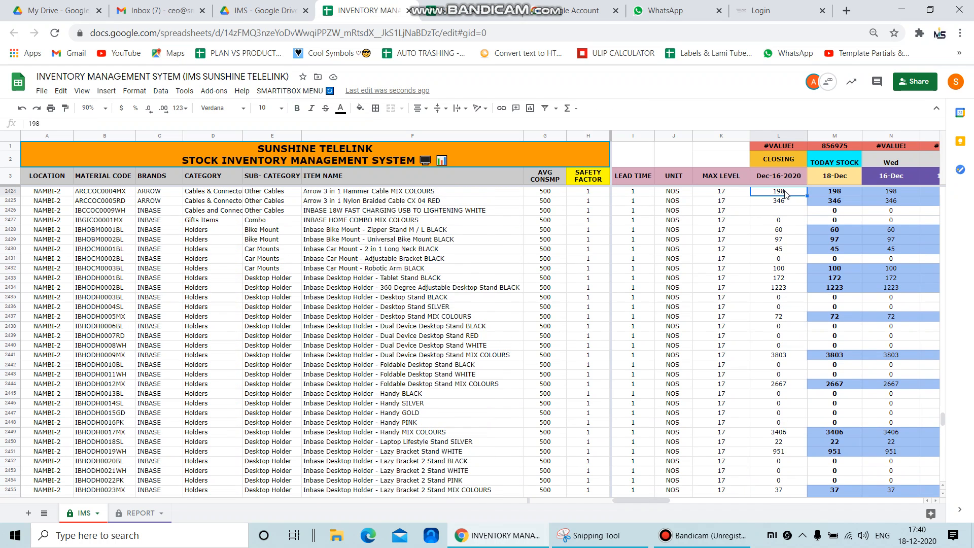
Copy the subtotal formula above TODAY STOCK into the total cell above CLOSING
key(Right)
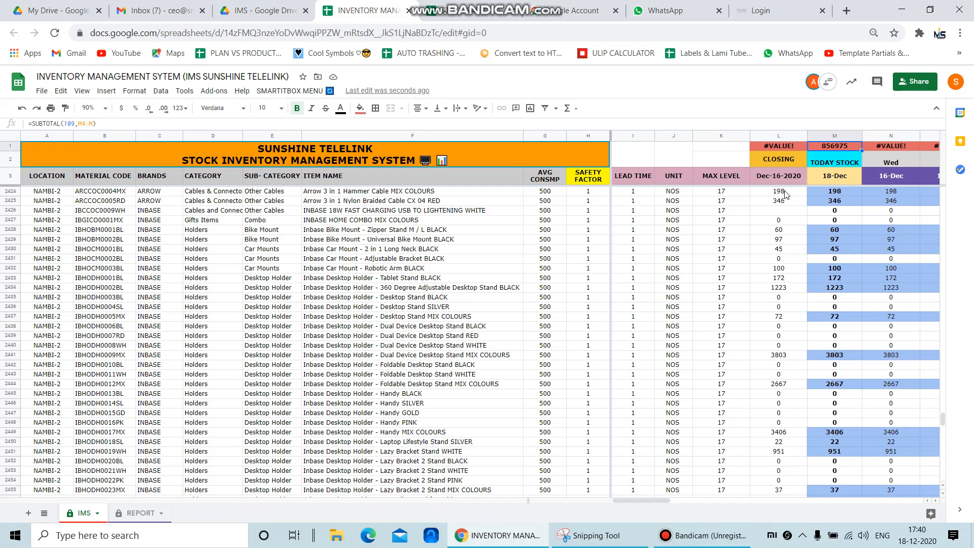
key(ctrl+c)
key(Left)
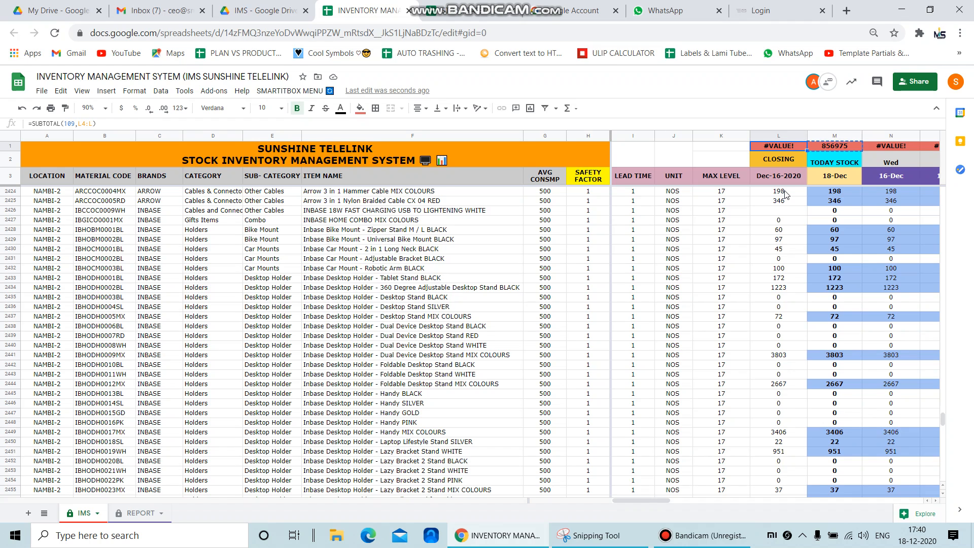
key(ctrl+v)
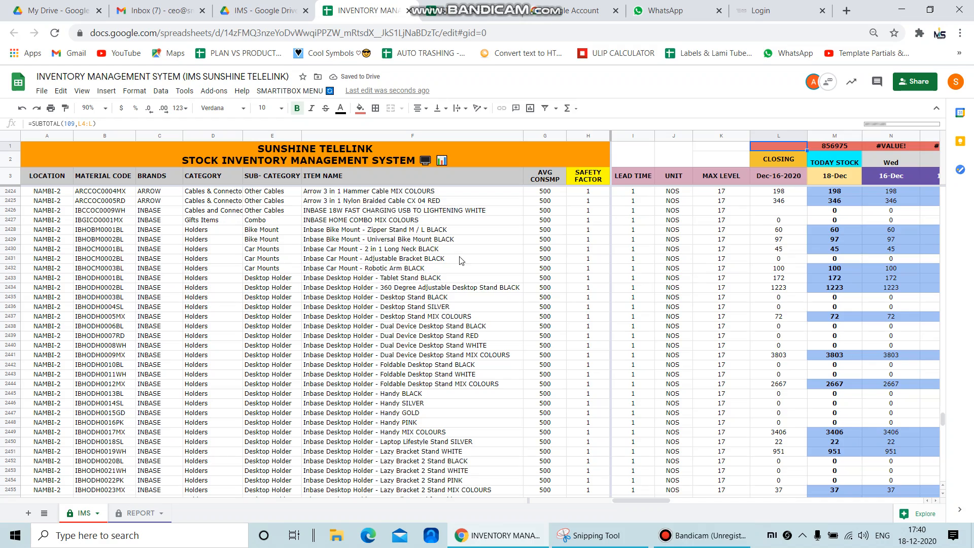
Hide the BRANDS and CATEGORY columns in the IMS sheet
scroll(462, 260, down, 11)
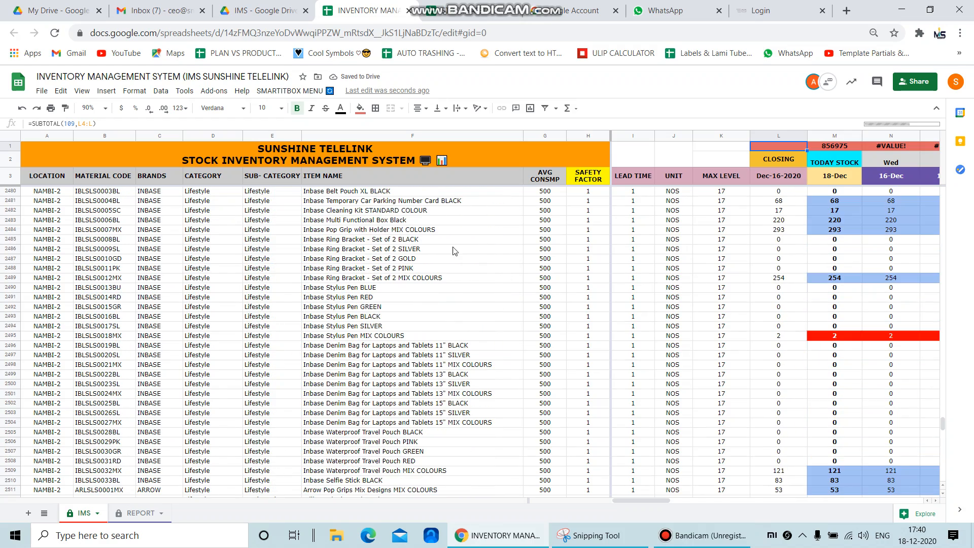
click(157, 135)
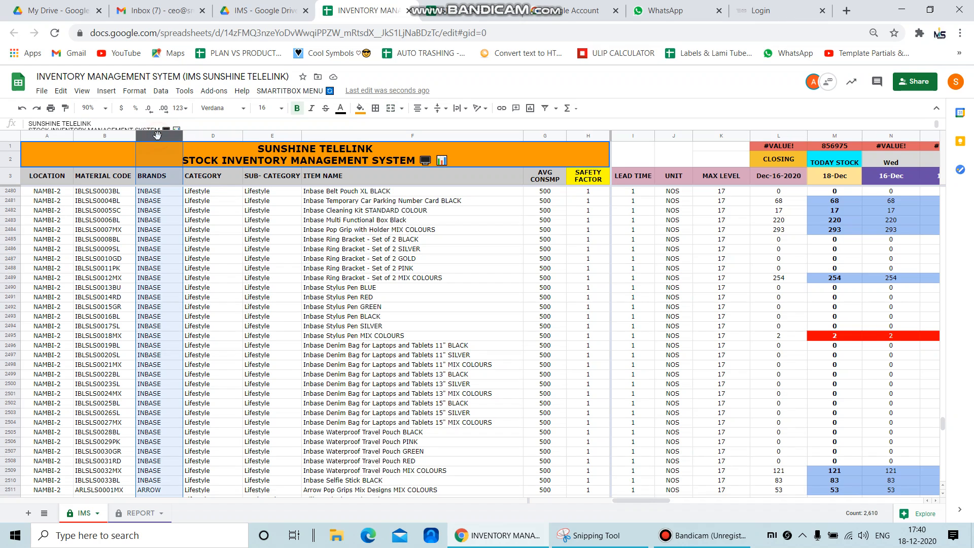
key(shift+Right)
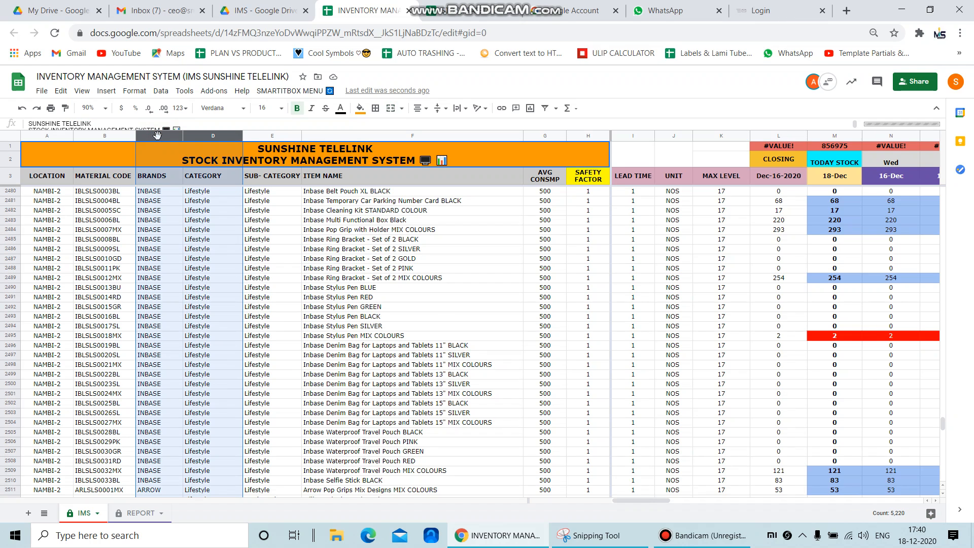
key(ctrl+alt+0)
click(320, 269)
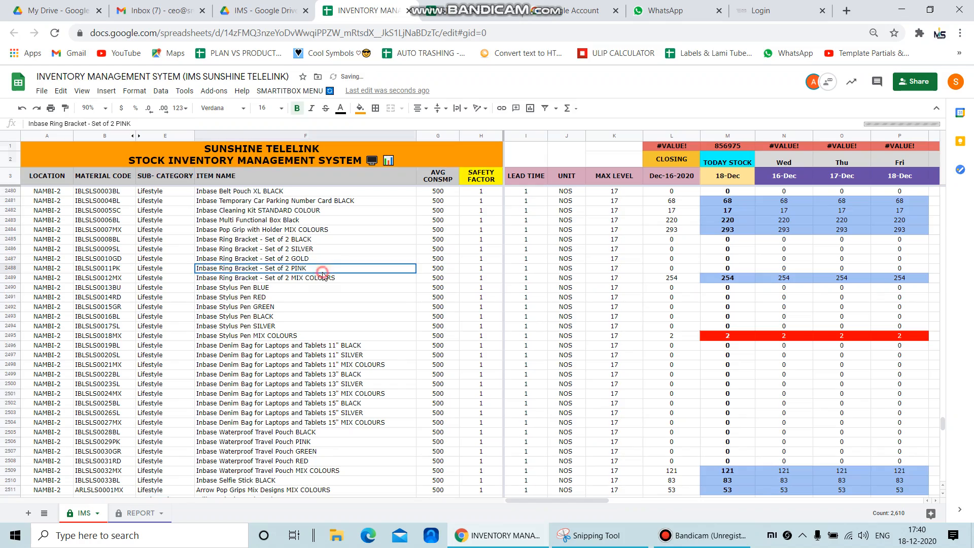
Inspect the SAFETY FACTOR and MAX LEVEL cells and the daily stock formula under 16-Dec for the NAMBI-2 items
click(481, 219)
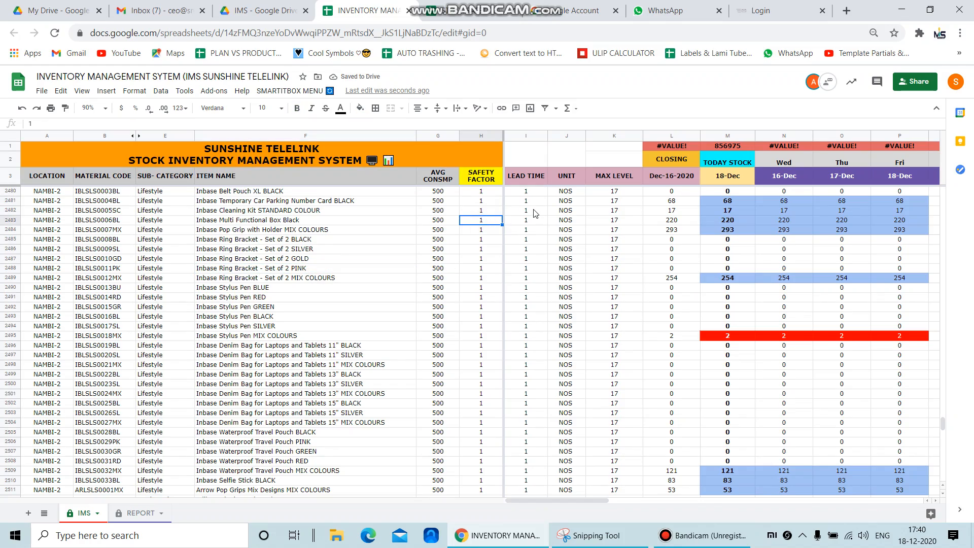
click(618, 213)
scroll(618, 213, up, 20)
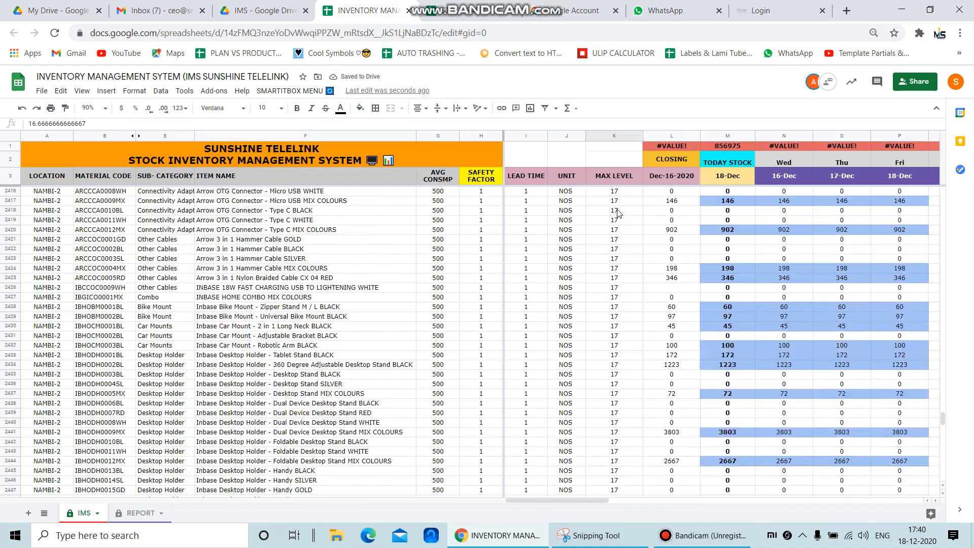
scroll(618, 213, up, 20)
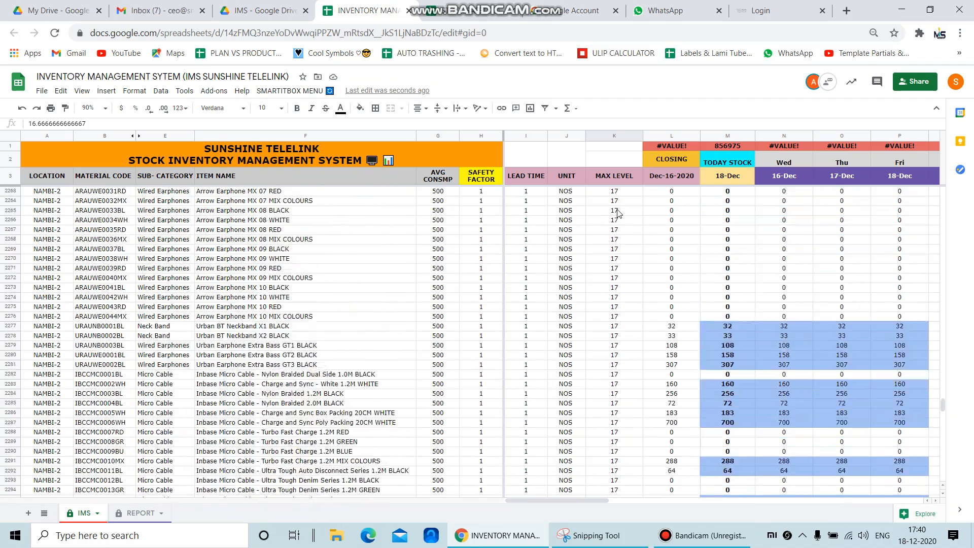
scroll(618, 213, up, 9)
click(620, 223)
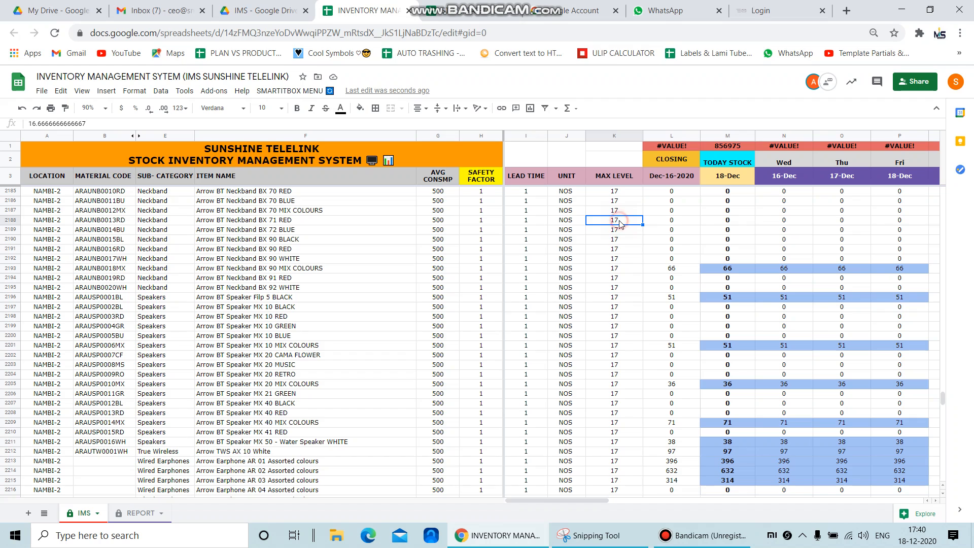
key(Right)
key(Right)
key(Right)
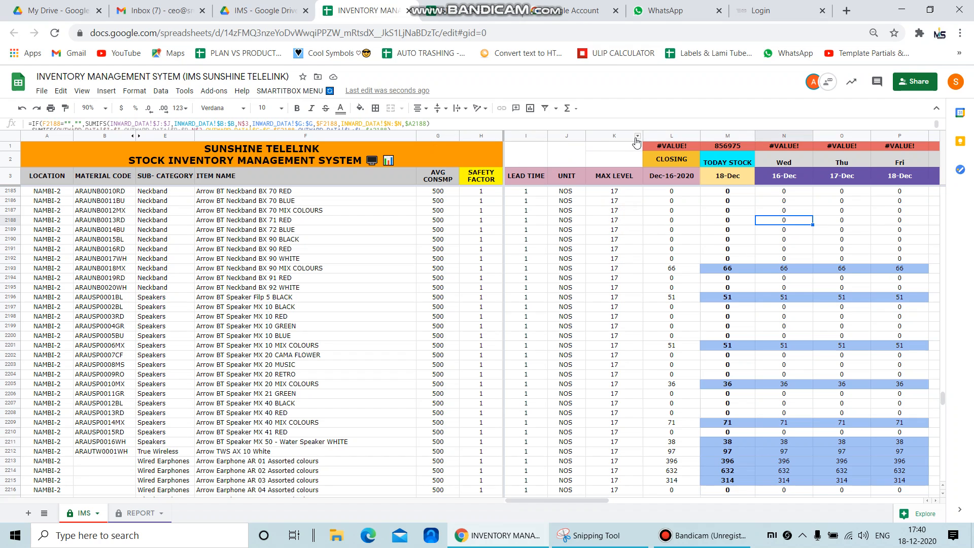
Narrow the MAX LEVEL and CLOSING columns, leaving CLOSING just wide enough for its Dec-16-2020 header
drag(642, 136, 666, 206)
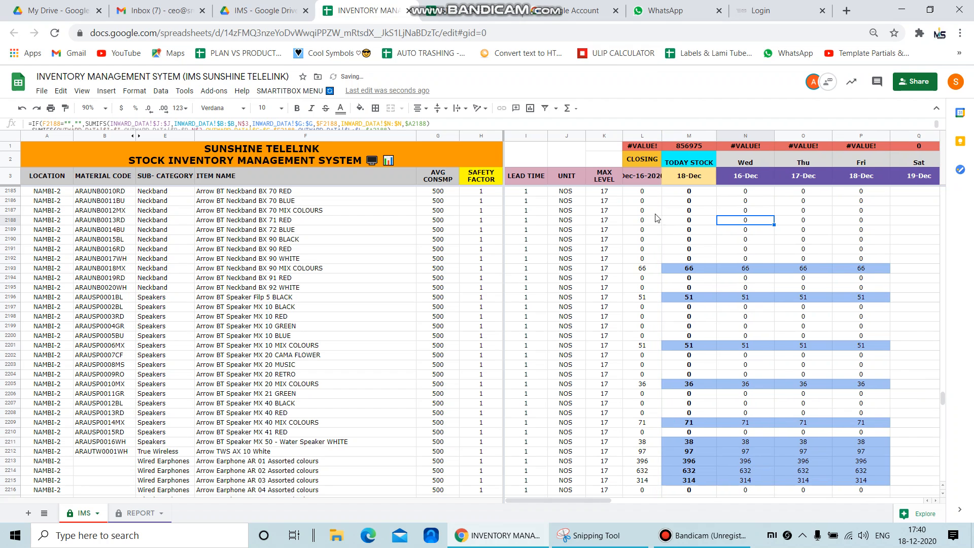
drag(661, 135, 669, 135)
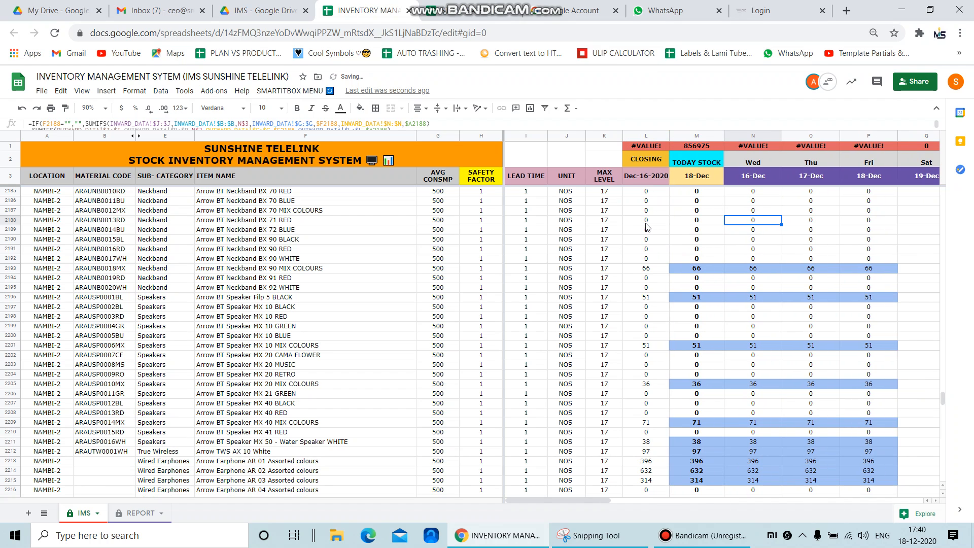
Compare the CLOSING and TODAY STOCK values of the NAMBI-2 items, including the Arrow BT Neckband BX 90 MIX COLOURS row
click(645, 222)
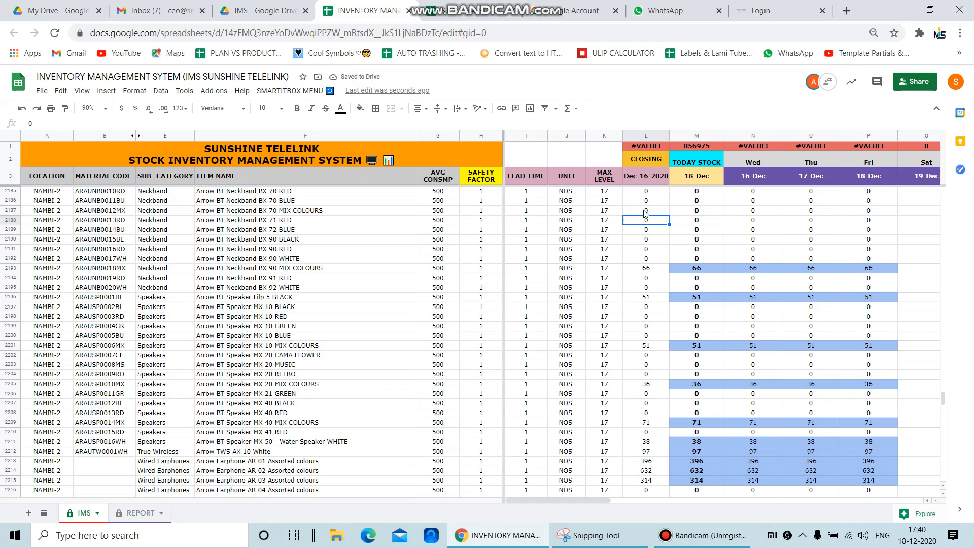
click(640, 191)
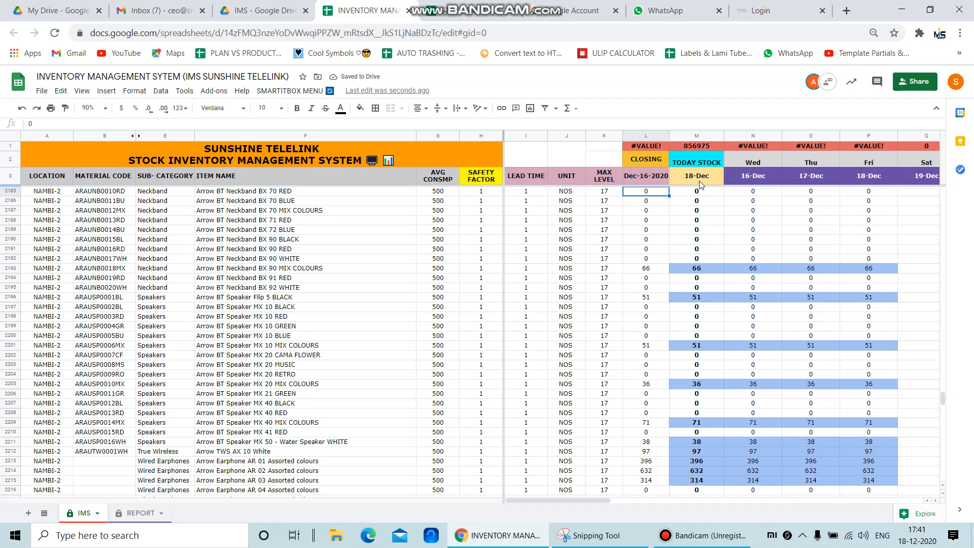
click(694, 202)
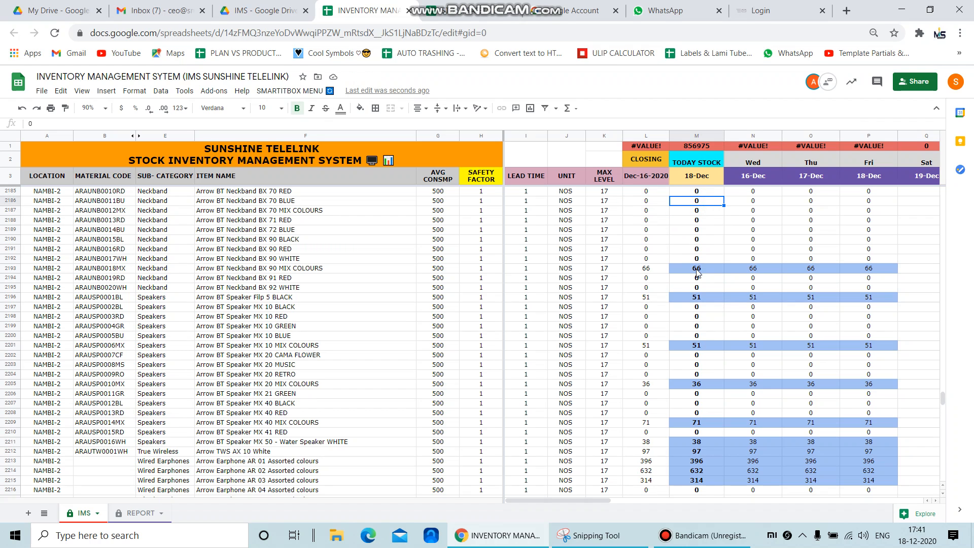
click(698, 272)
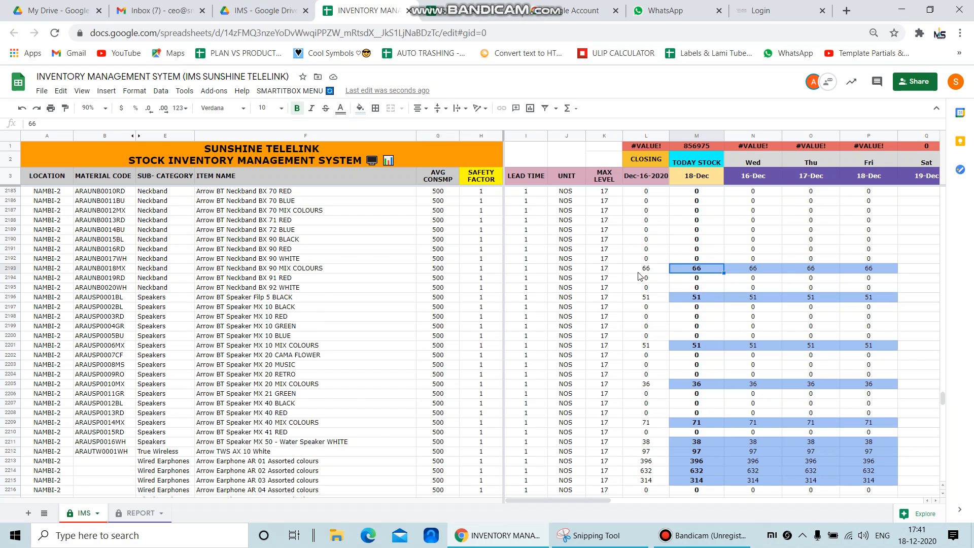
scroll(640, 276, down, 1)
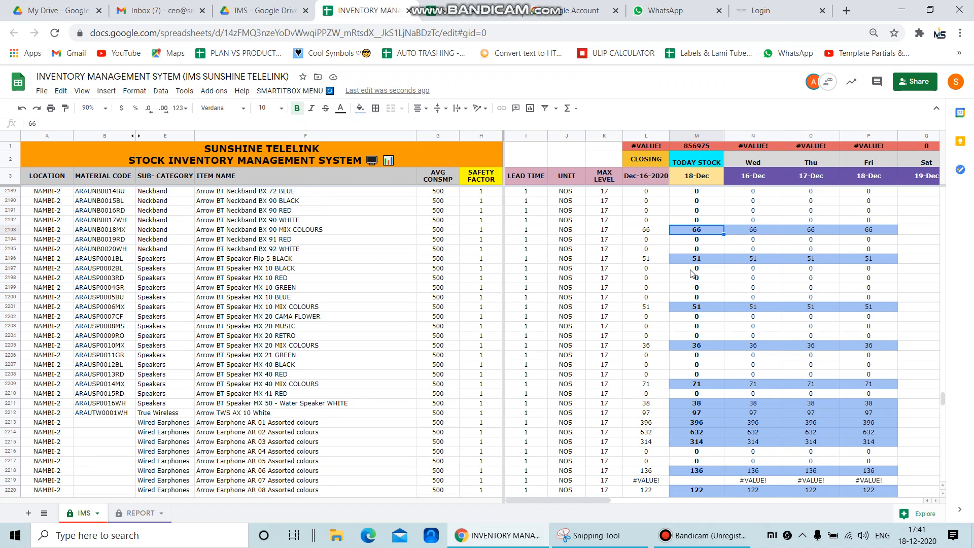
Find the NAMBI-2 item with a #VALUE! error under CLOSING and copy its name, Arrow Earphone AR 07 Assorted colours
scroll(691, 274, down, 5)
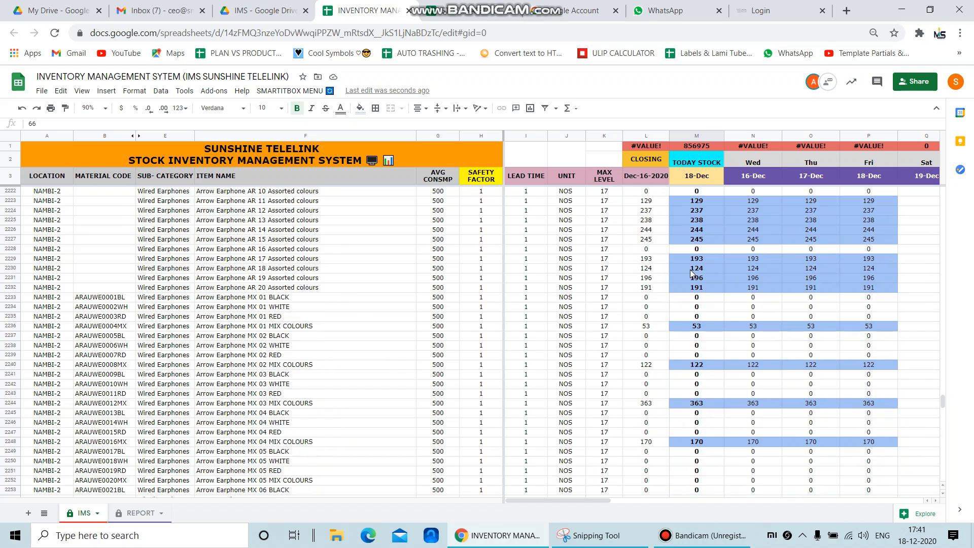
scroll(691, 274, down, 8)
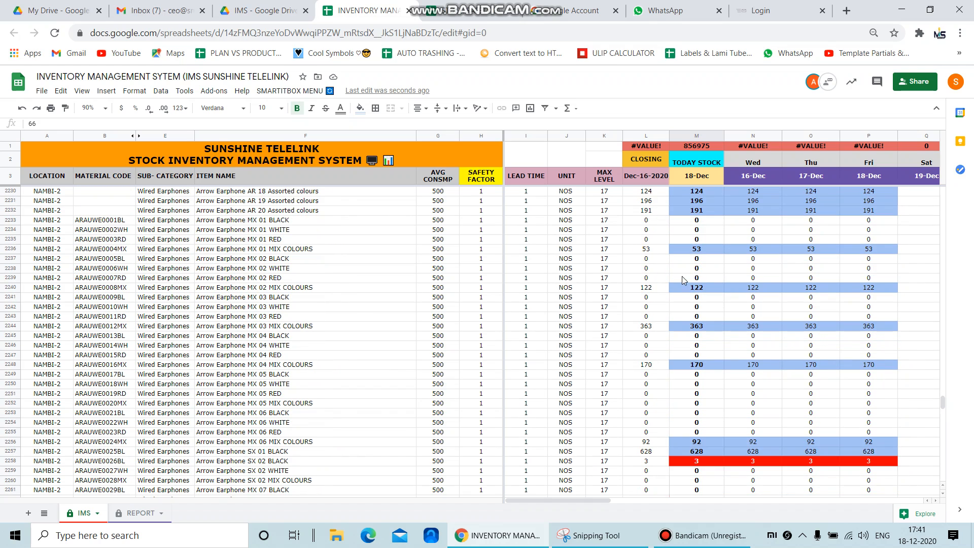
scroll(684, 280, up, 8)
click(645, 316)
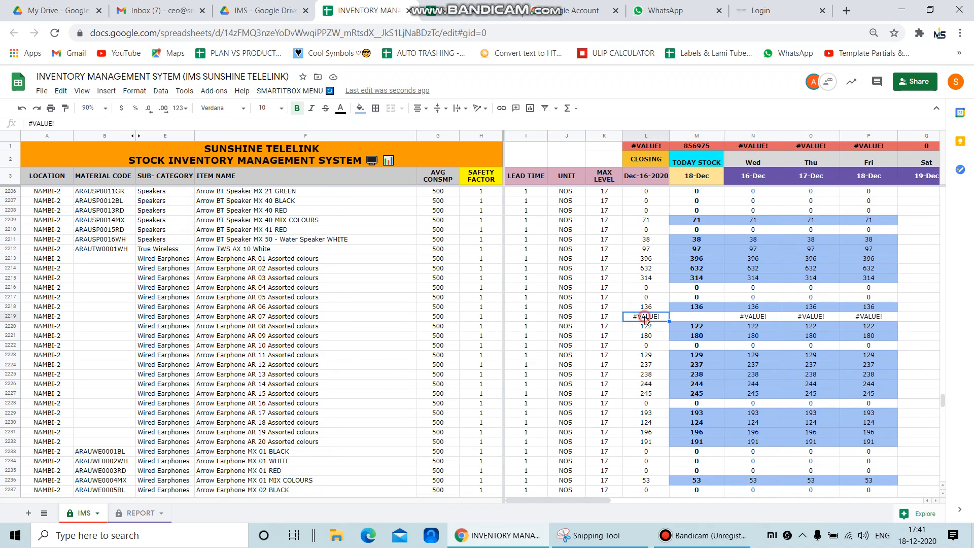
click(254, 320)
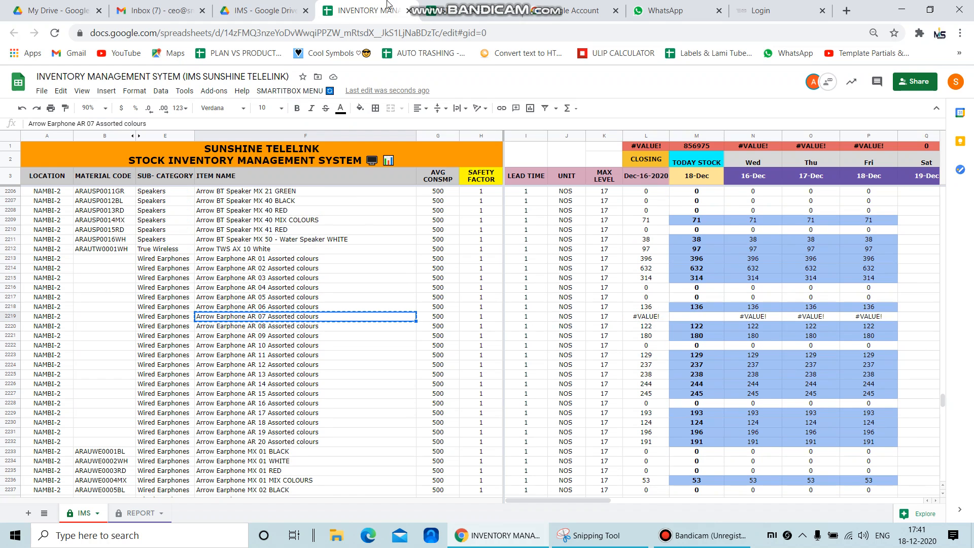
Switch to the STOCK SAFETY FACTOR spreadsheet and search the STOCK sheet for the copied item name
click(475, 10)
scroll(442, 378, up, 4)
key(ctrl+f)
text(Arrow Earphone AR 07 Assorted colours)
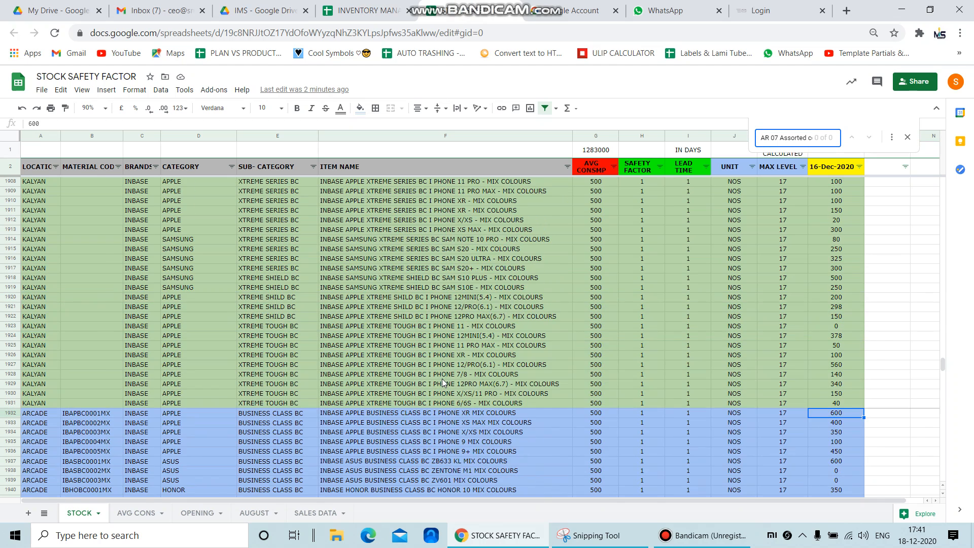
scroll(443, 378, down, 3)
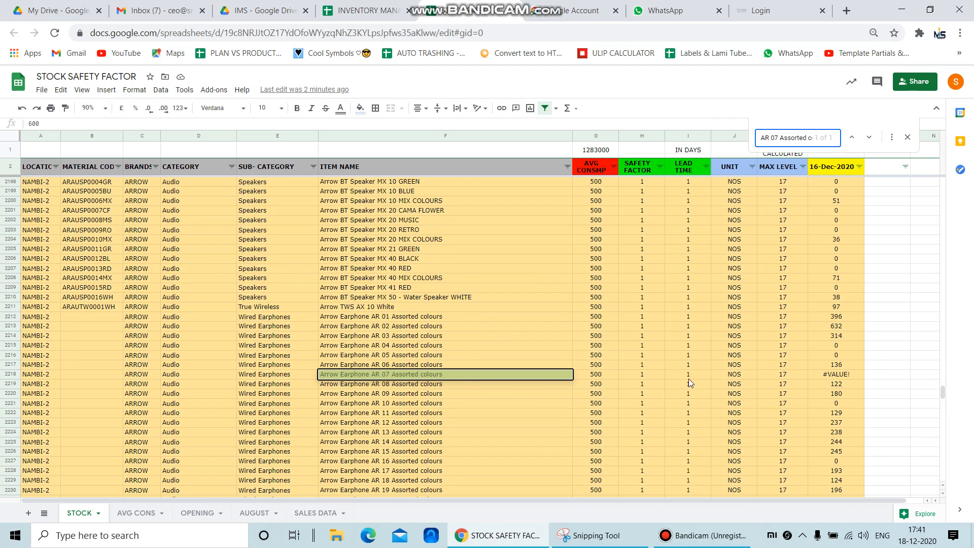
Replace the #VALUE! error under 16-Dec-2020 for Arrow Earphone AR 07 Assorted colours with 0
click(853, 377)
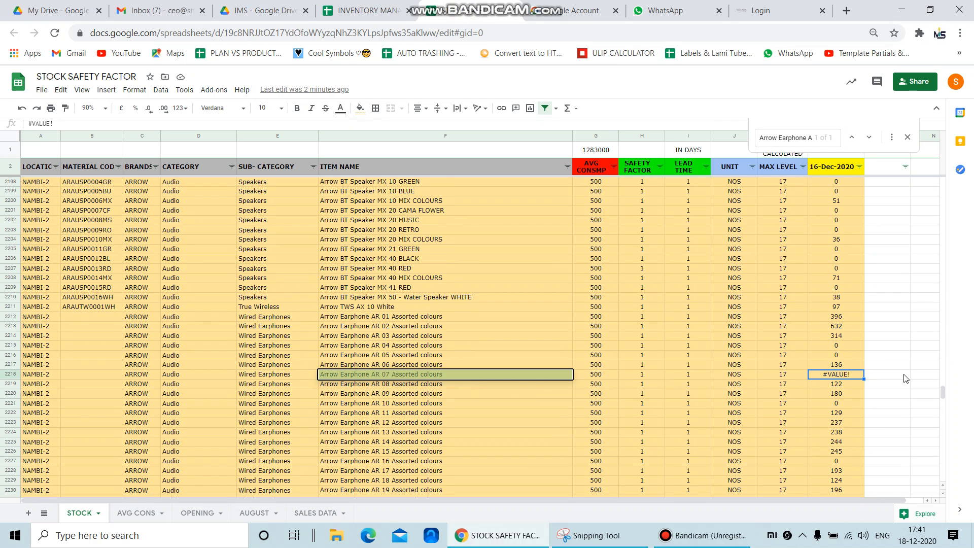
key(Delete)
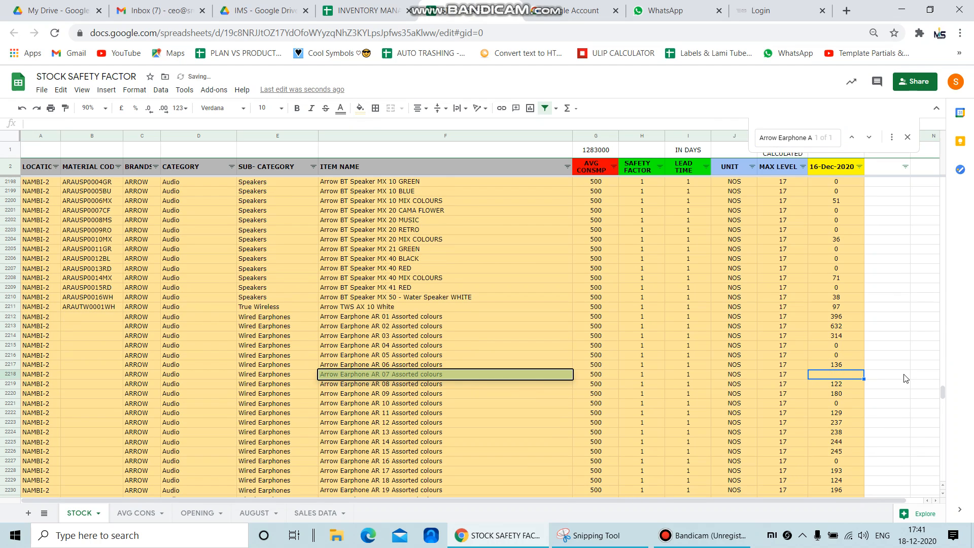
text(0)
key(Return)
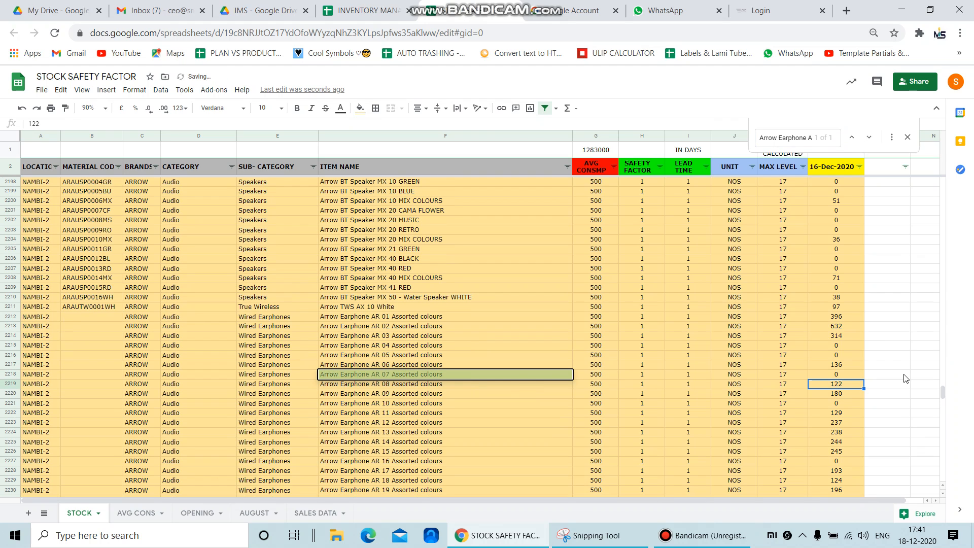
Return to the IMS sheet and examine the TODAY STOCK colour coding of the NAMBI-2 items, including Arrow Earphone SX 02 BLACK
click(349, 11)
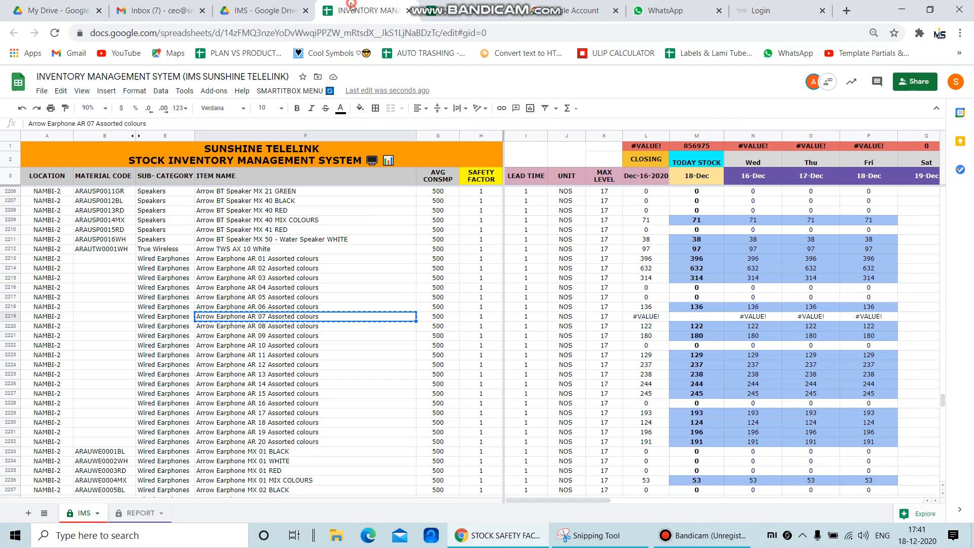
scroll(661, 325, down, 10)
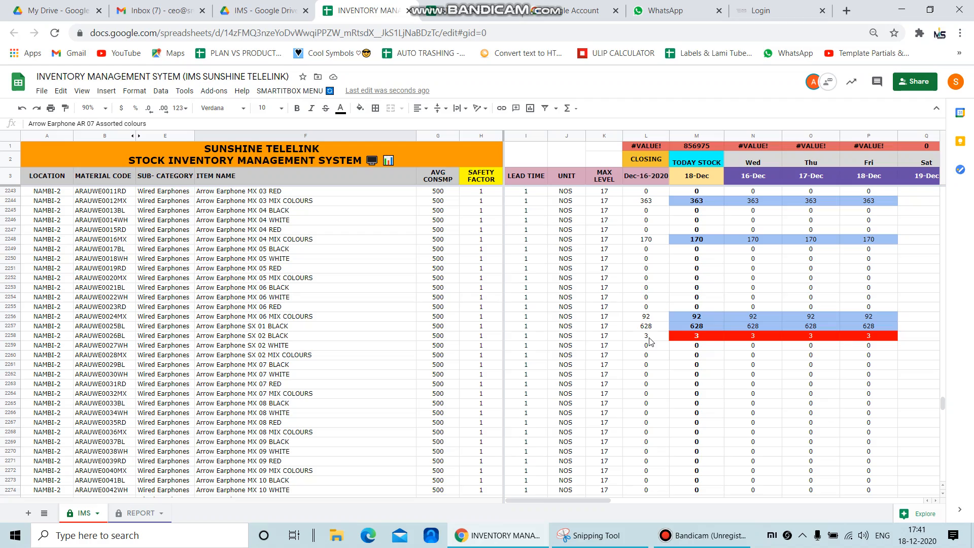
click(686, 337)
scroll(699, 354, down, 9)
scroll(699, 354, up, 15)
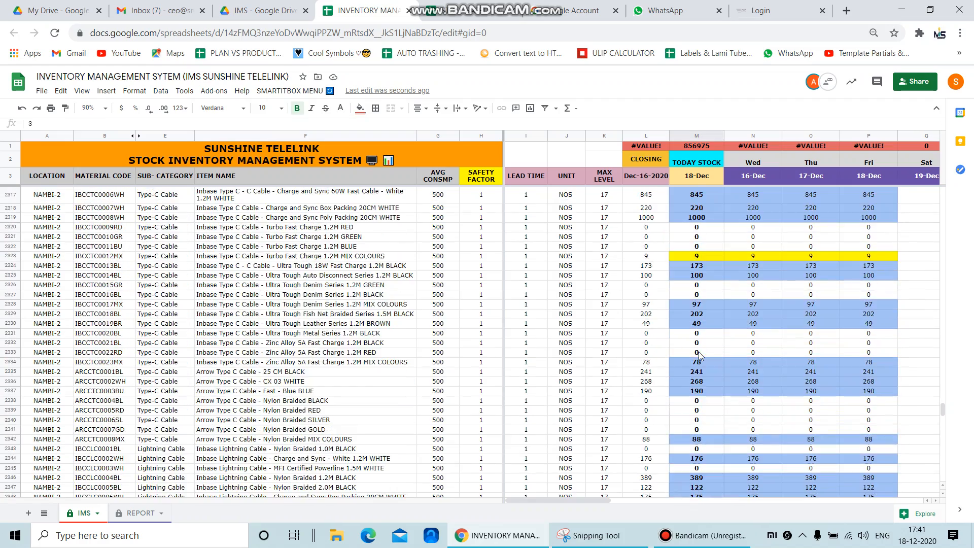
scroll(699, 354, up, 14)
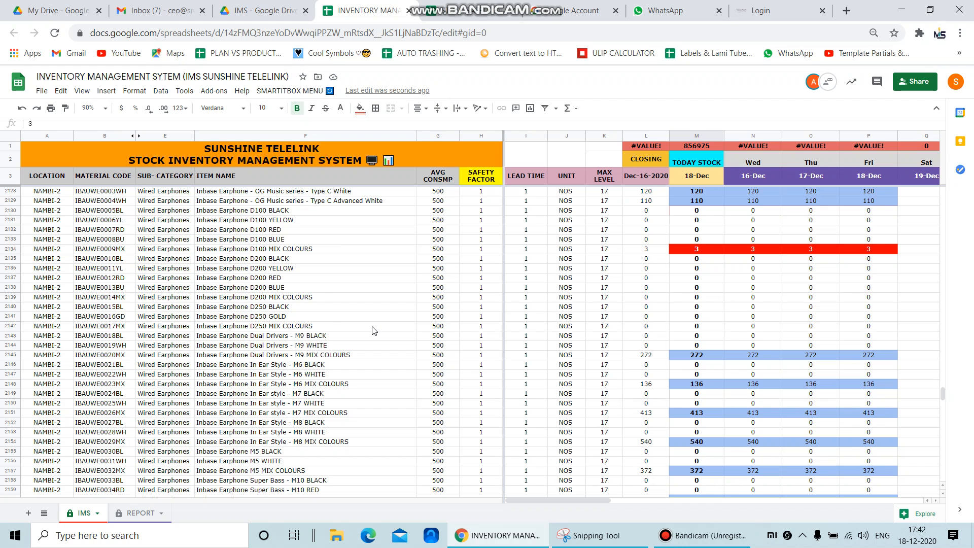
In the REPORT sheet, widen the PRODUCT DESCRIPTION column to fit the Arrow Earphone names and narrow the LEAD TIME column
click(136, 513)
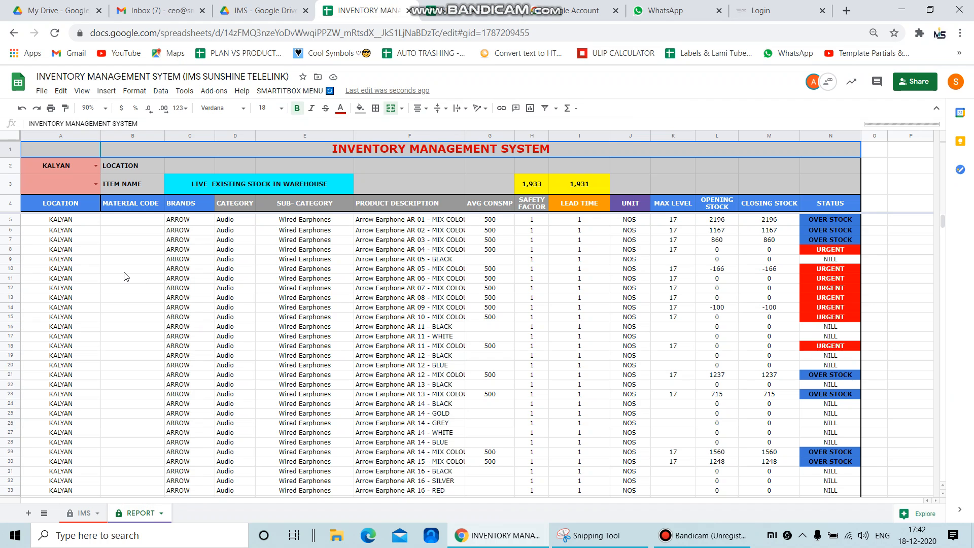
scroll(108, 284, down, 1)
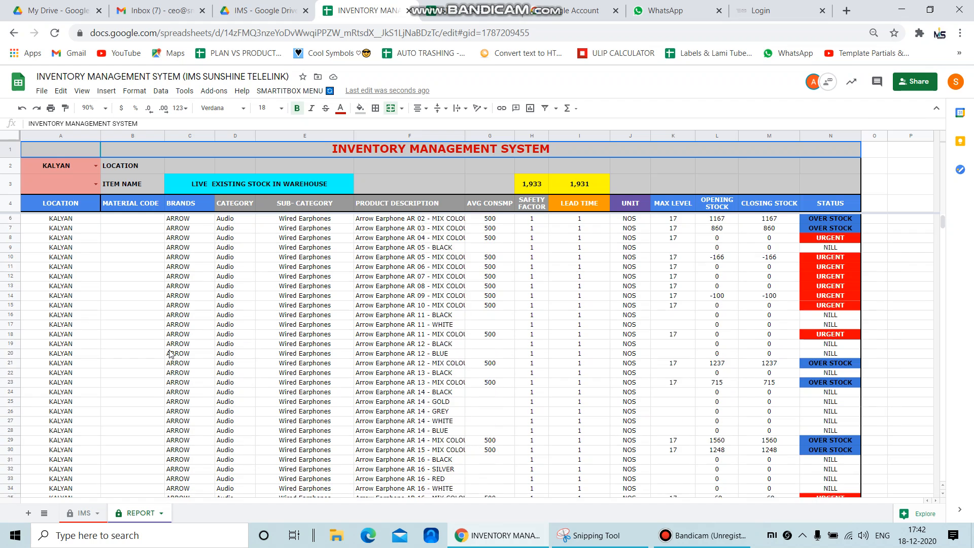
scroll(170, 353, up, 1)
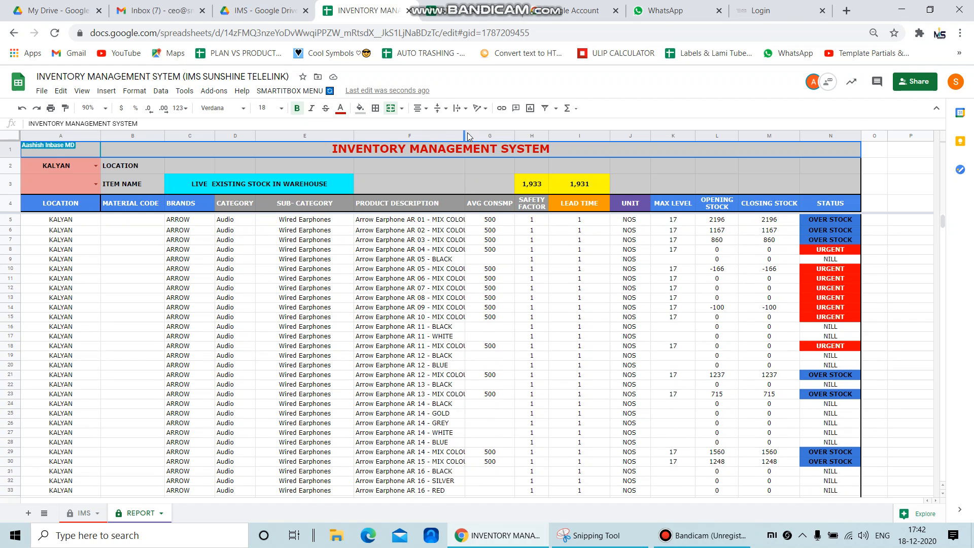
drag(463, 134, 510, 135)
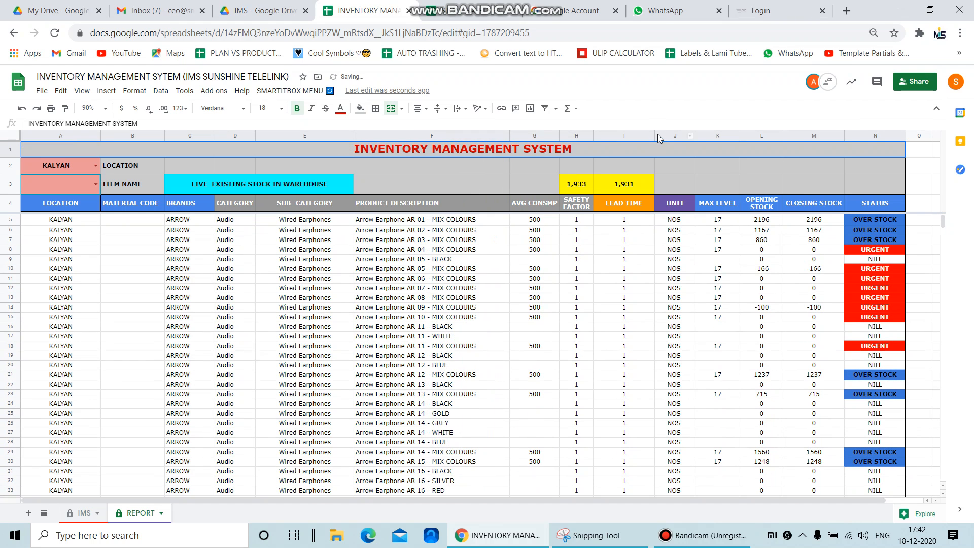
drag(654, 133, 630, 135)
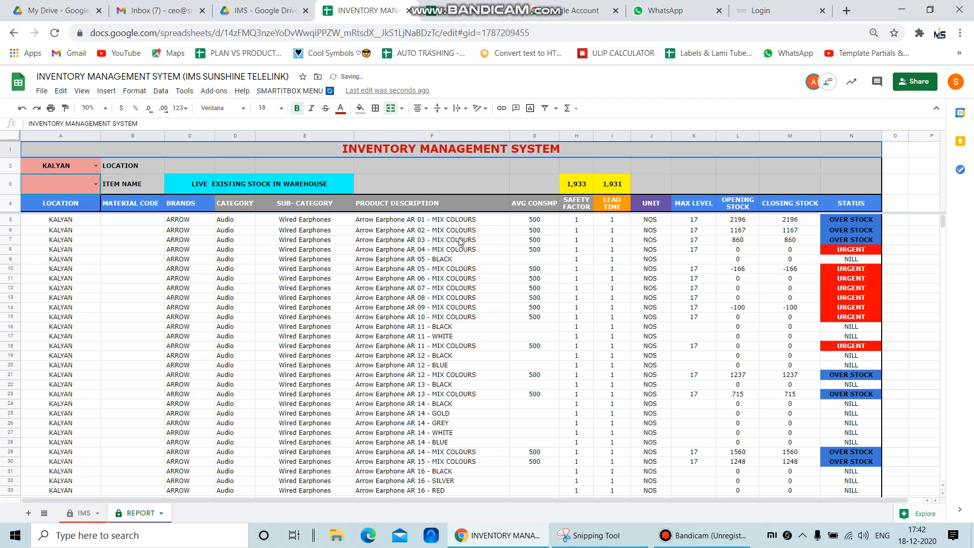
Set the report's location to ARCADE and look through the STATUS values of its items
click(96, 168)
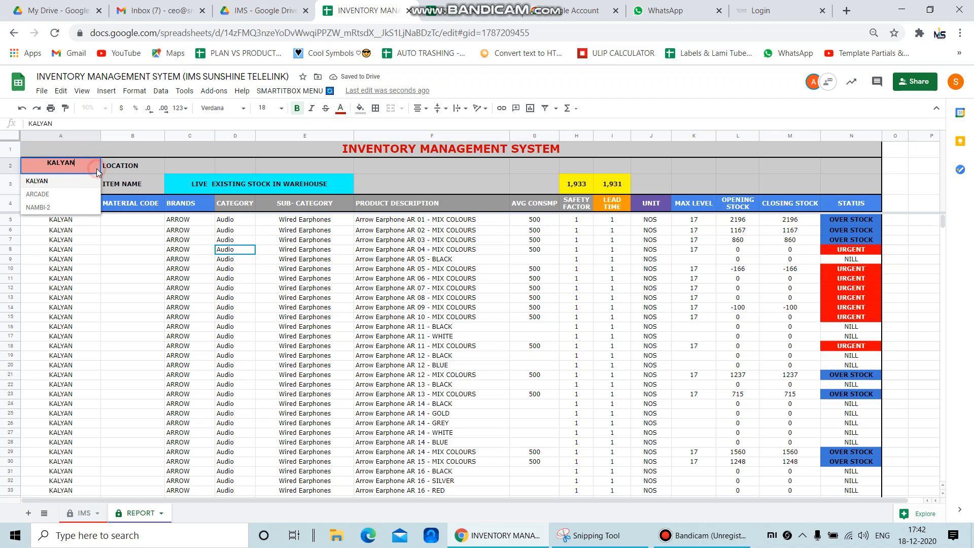
click(51, 192)
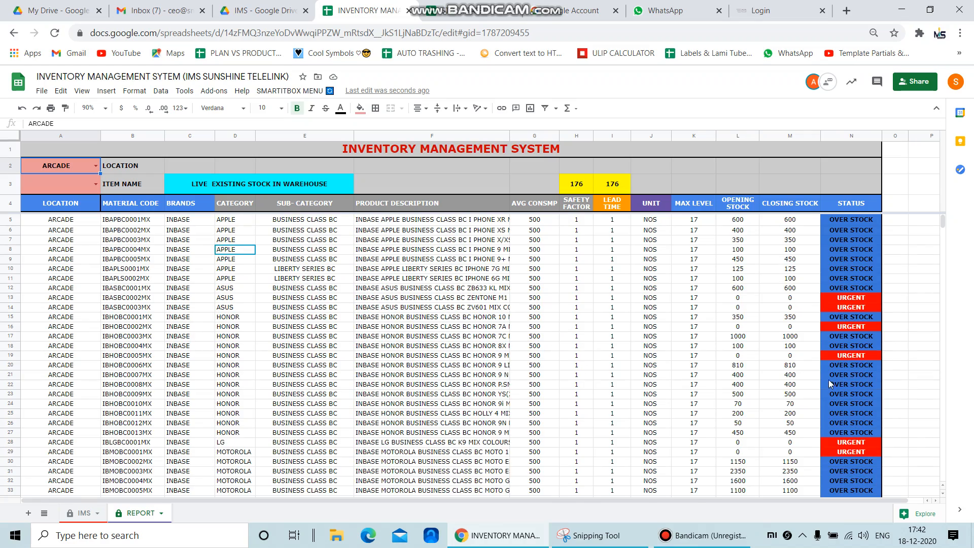
scroll(830, 355, down, 12)
scroll(830, 344, down, 10)
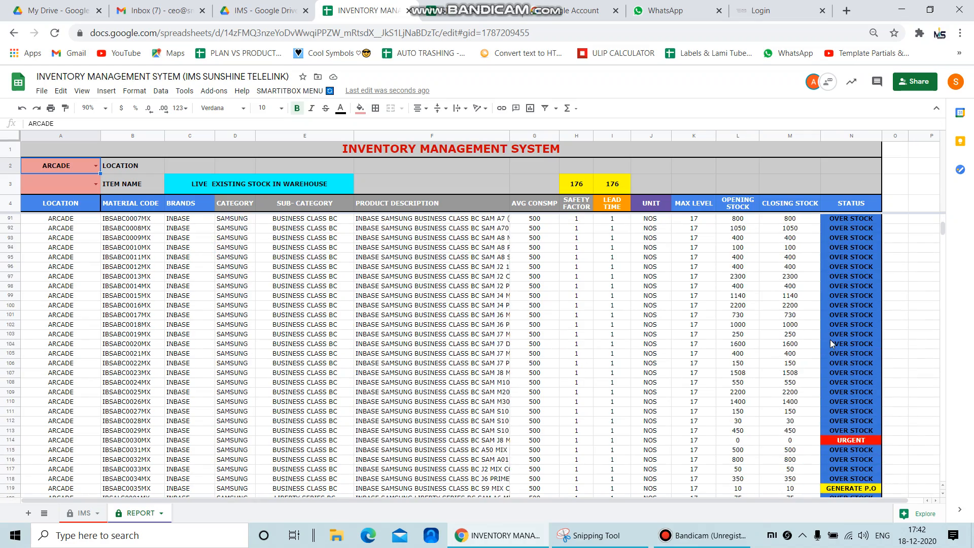
scroll(834, 349, up, 20)
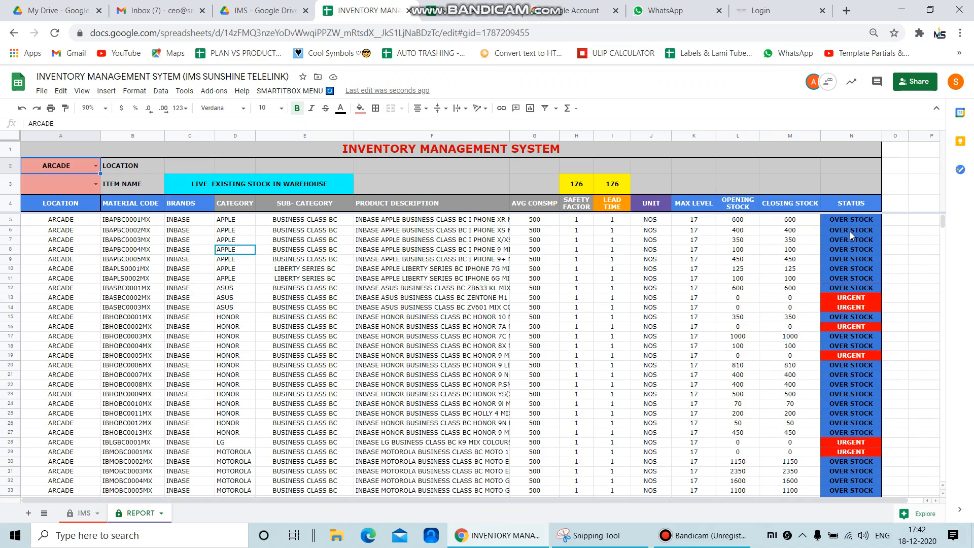
Examine the URGENT and GENERATE P.O statuses of the ARCADE items, checking the MAX LEVEL of the IBSABC0035MX row
click(840, 307)
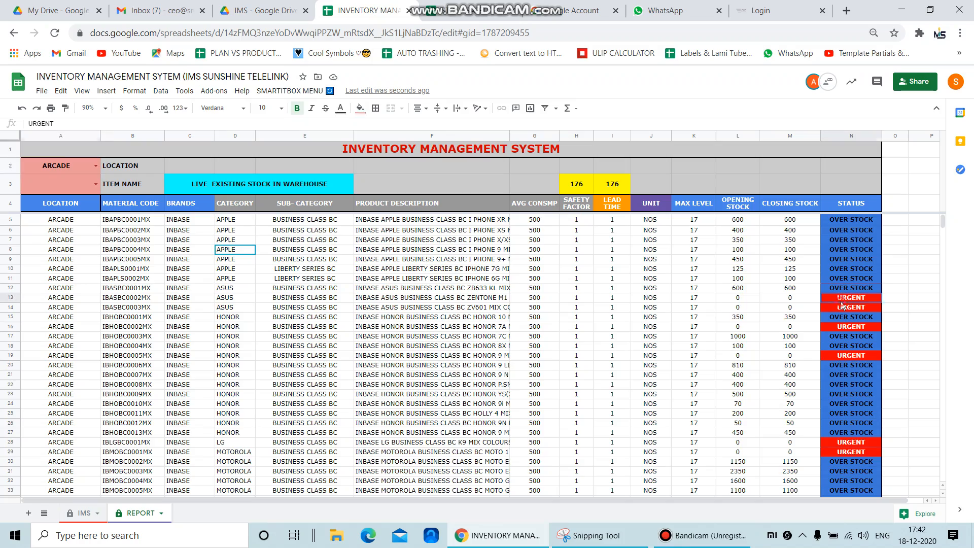
scroll(836, 324, down, 9)
scroll(832, 335, down, 13)
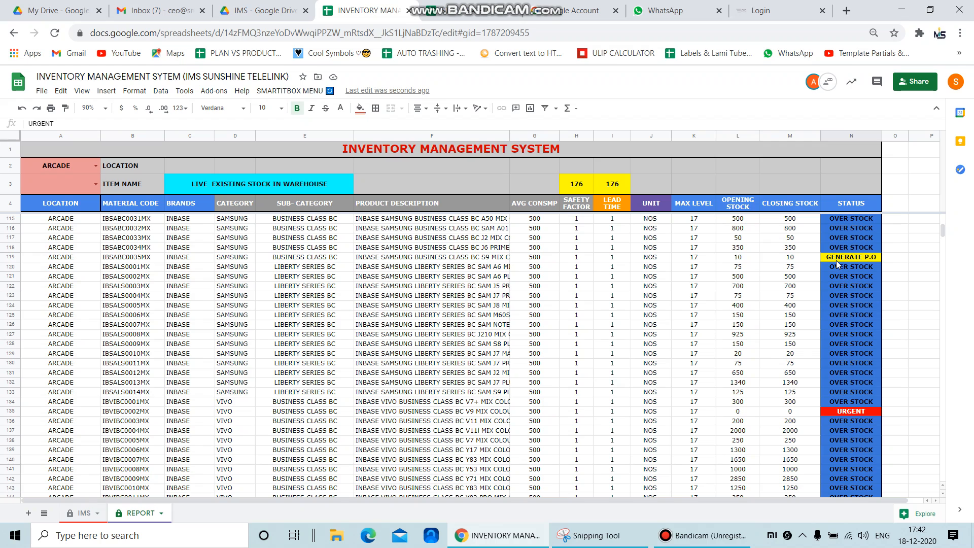
click(836, 259)
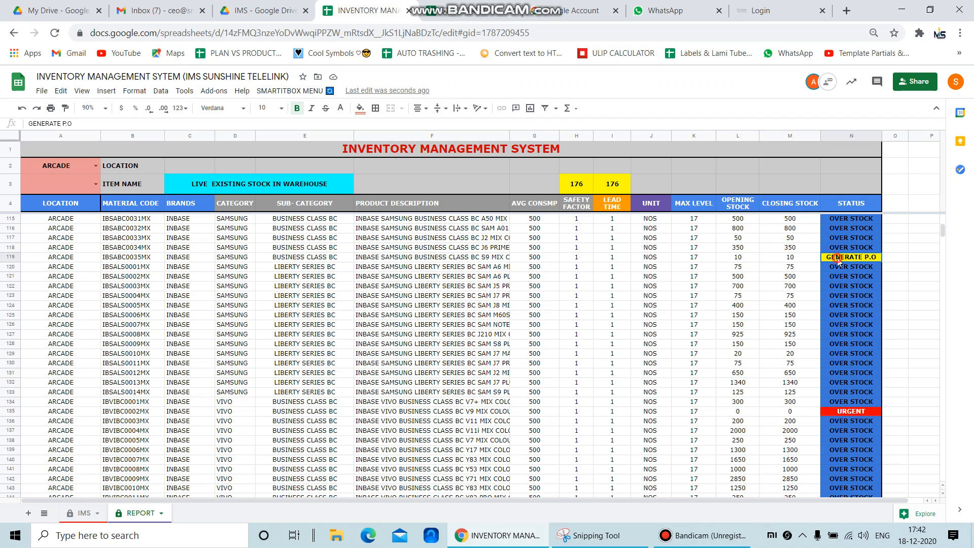
click(705, 260)
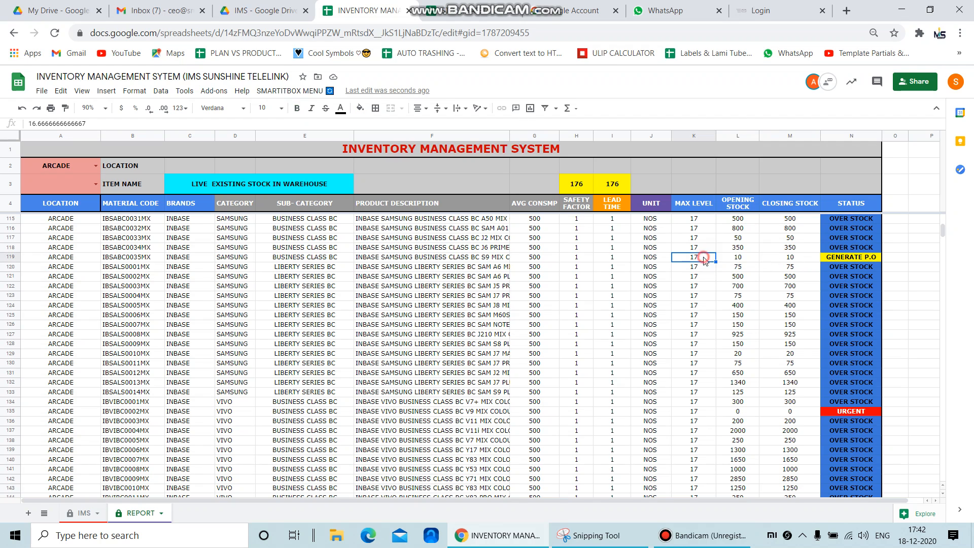
click(847, 260)
scroll(854, 278, down, 11)
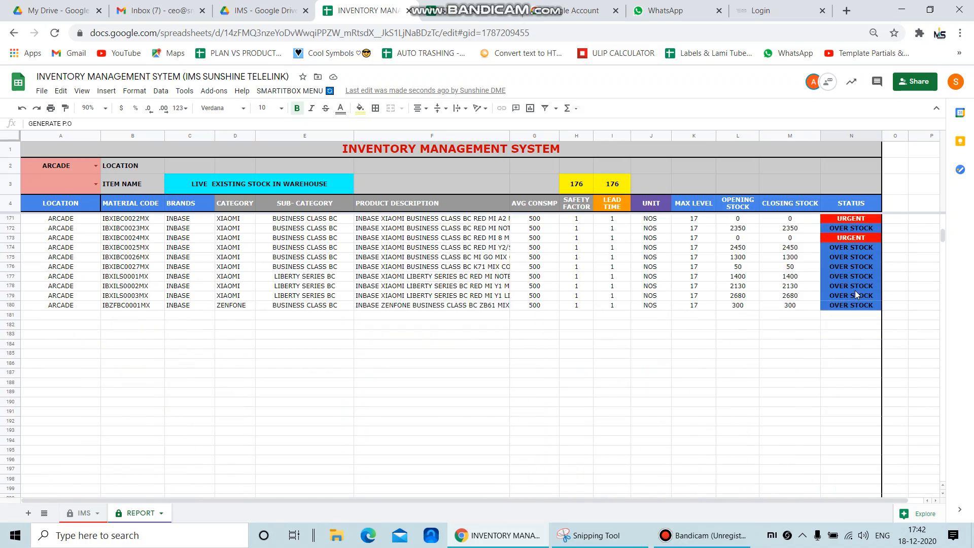
scroll(855, 292, up, 20)
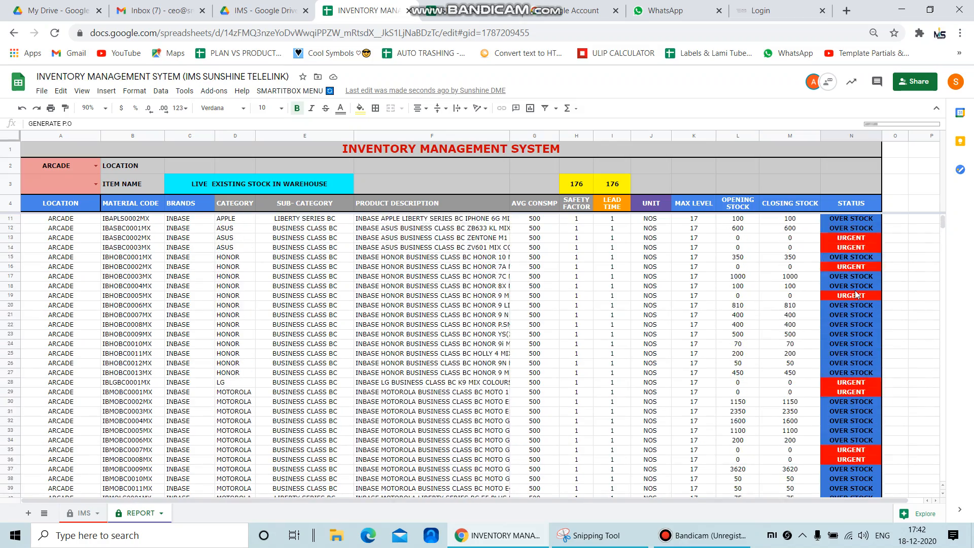
scroll(855, 294, up, 2)
click(87, 191)
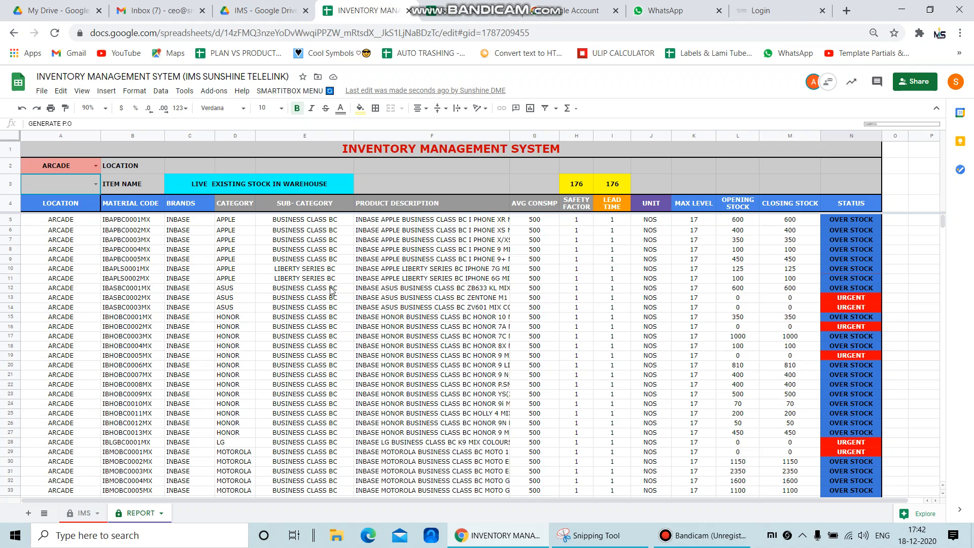
click(310, 281)
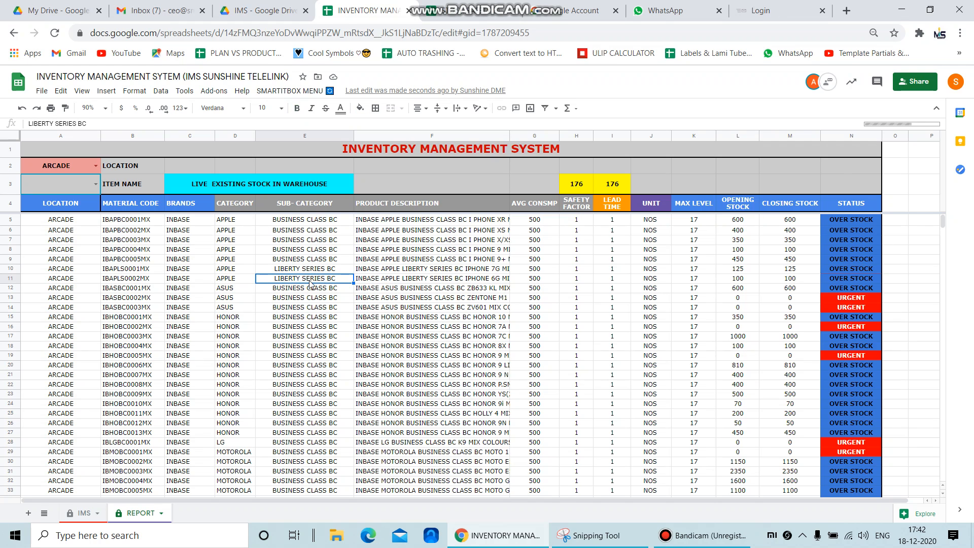